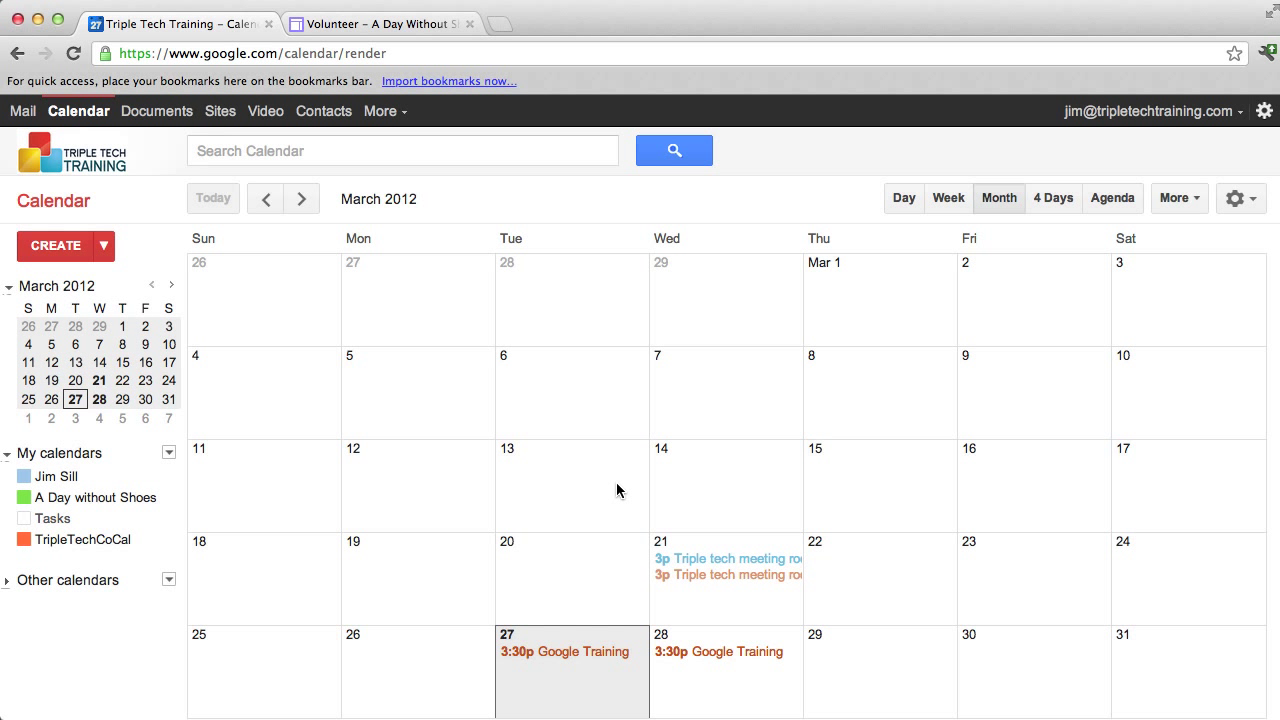
- Move the calendar ahead to April 2012
key("n")
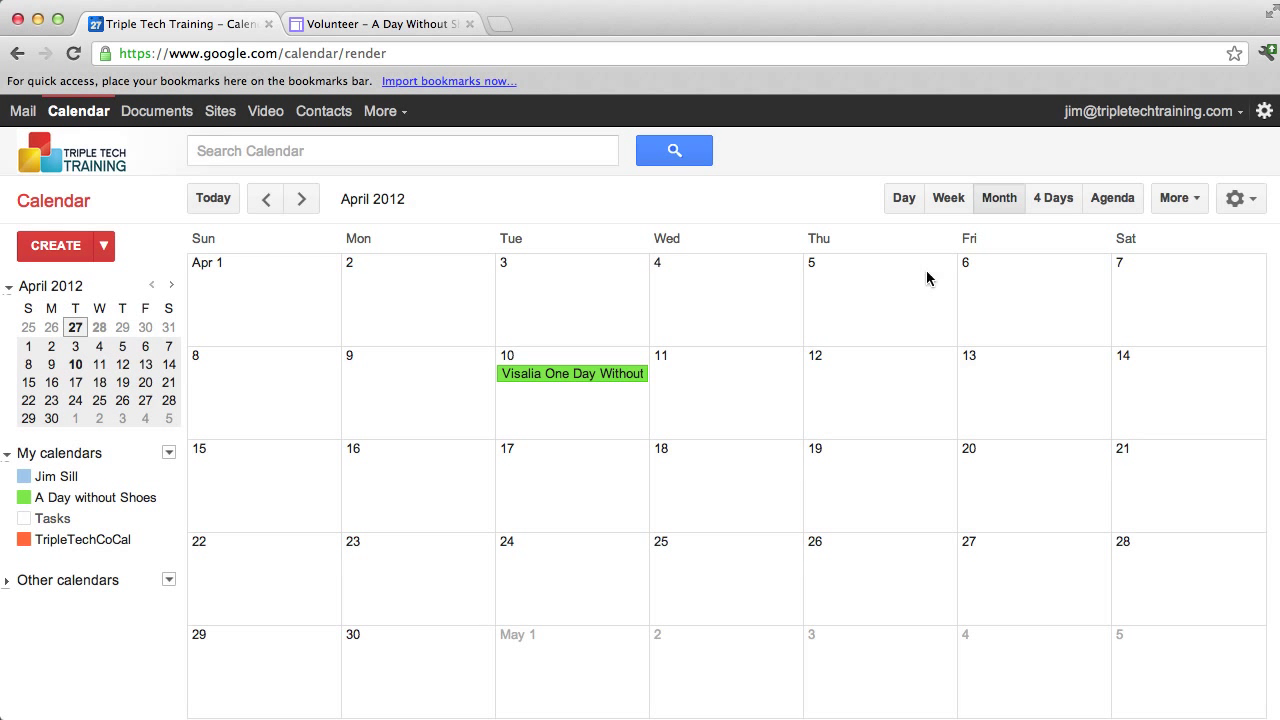
- In week view, make Wednesday April 4, 12–1 pm a 30-minute appointment-slot block
left_click(948, 200)
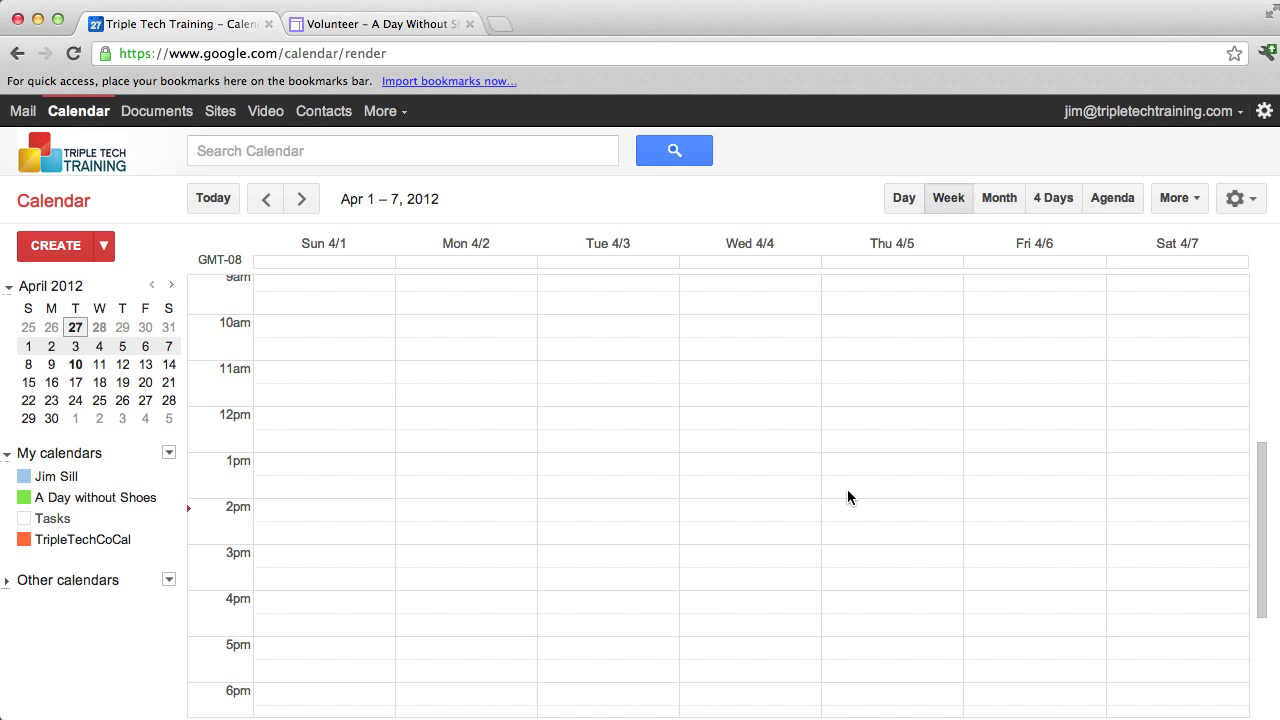
left_click(903, 200)
left_click(940, 203)
left_click(709, 416)
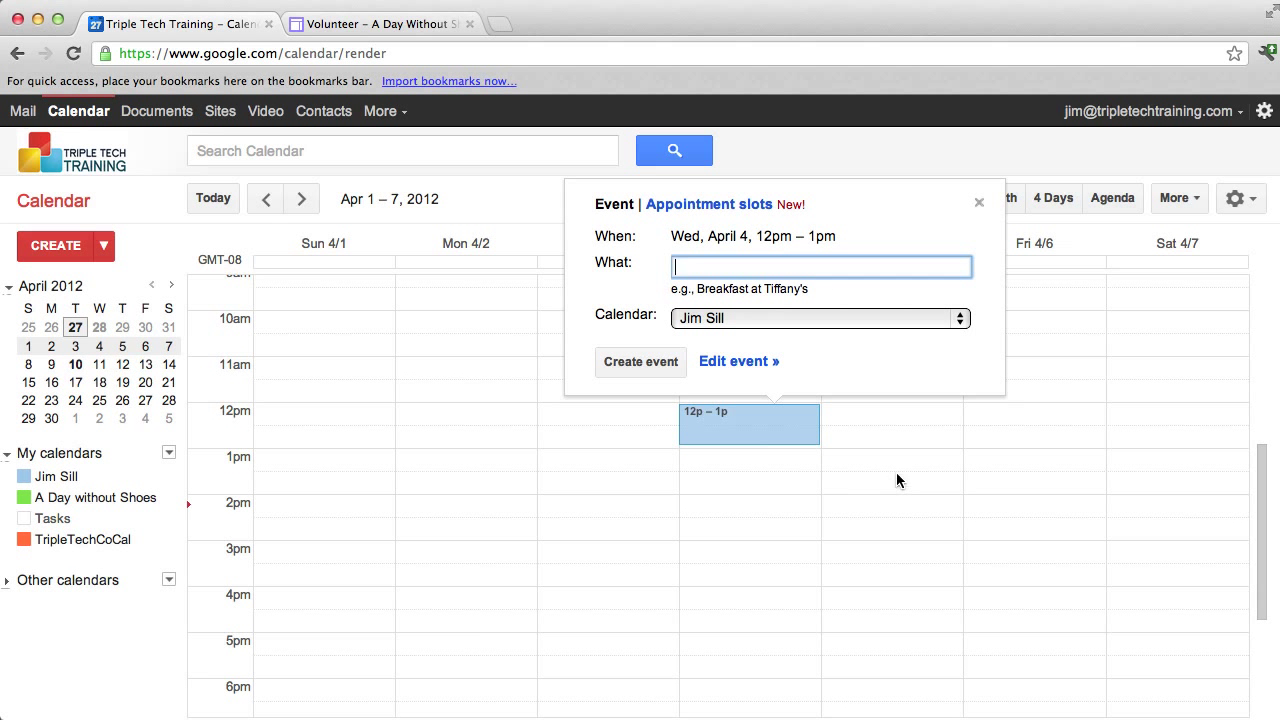
left_click(716, 208)
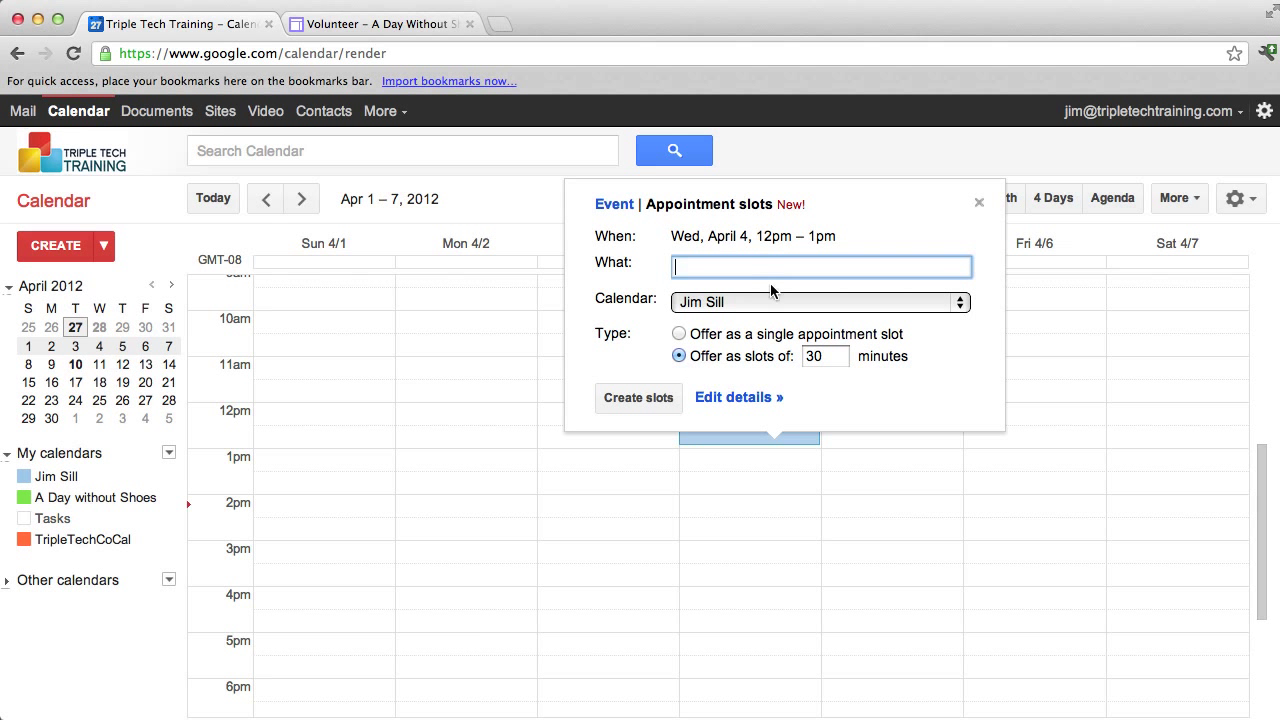
left_click(744, 400)
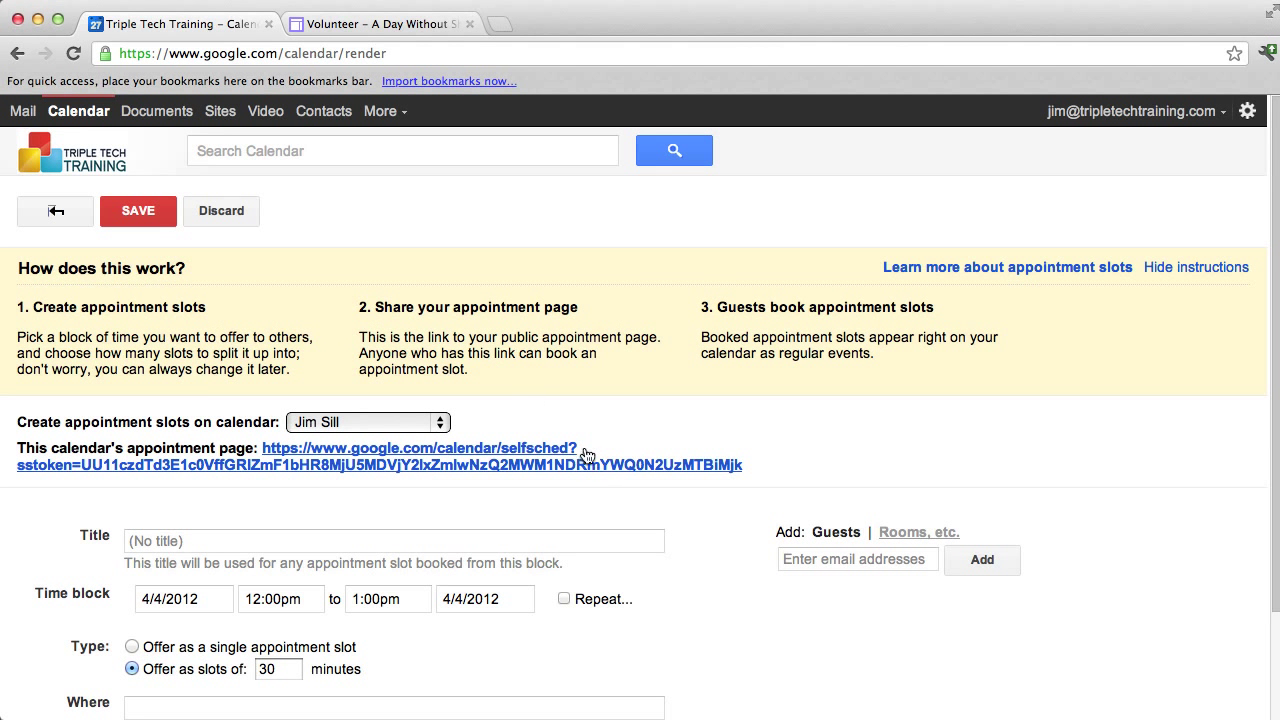
- Title the block 'Volunteer at the Table' and keep its date at 4/10/2012
scroll(400, 550, "down", 1)
left_click(290, 490)
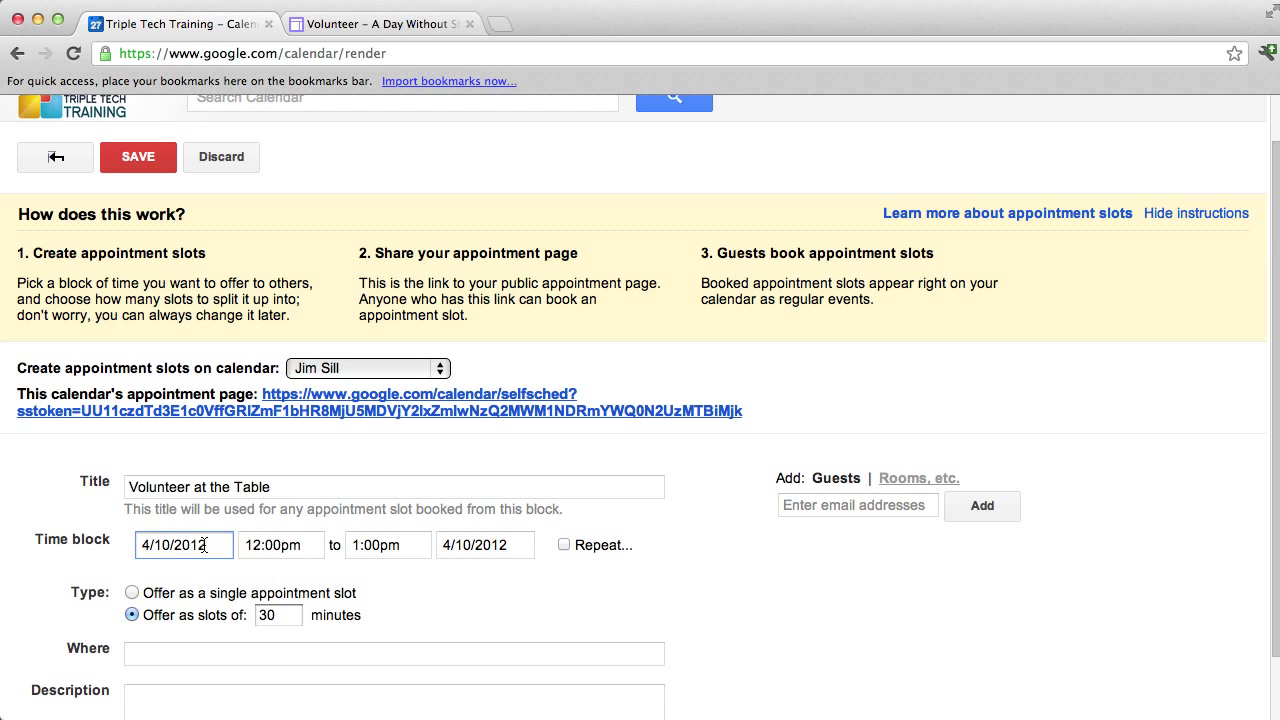
left_click(205, 545)
left_click(207, 649)
- Set the slot block to run from 6:00am to 7:00pm
left_click(272, 549)
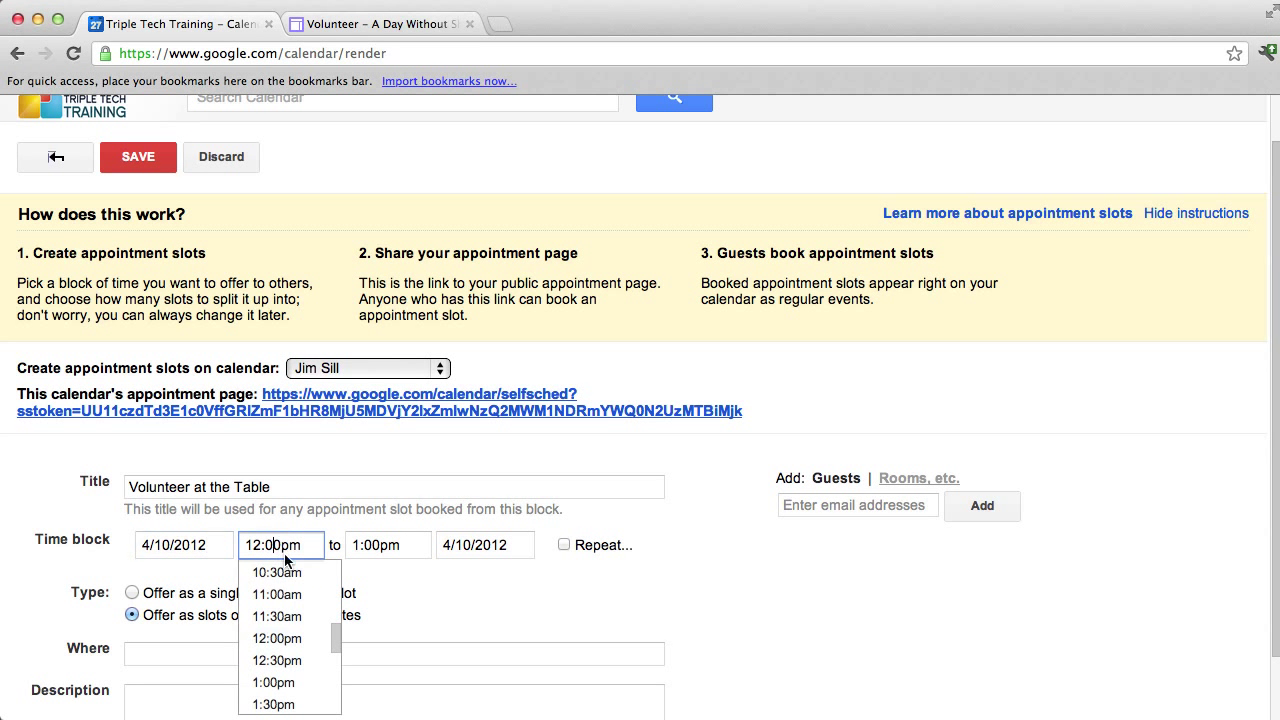
scroll(290, 610, "up", 5)
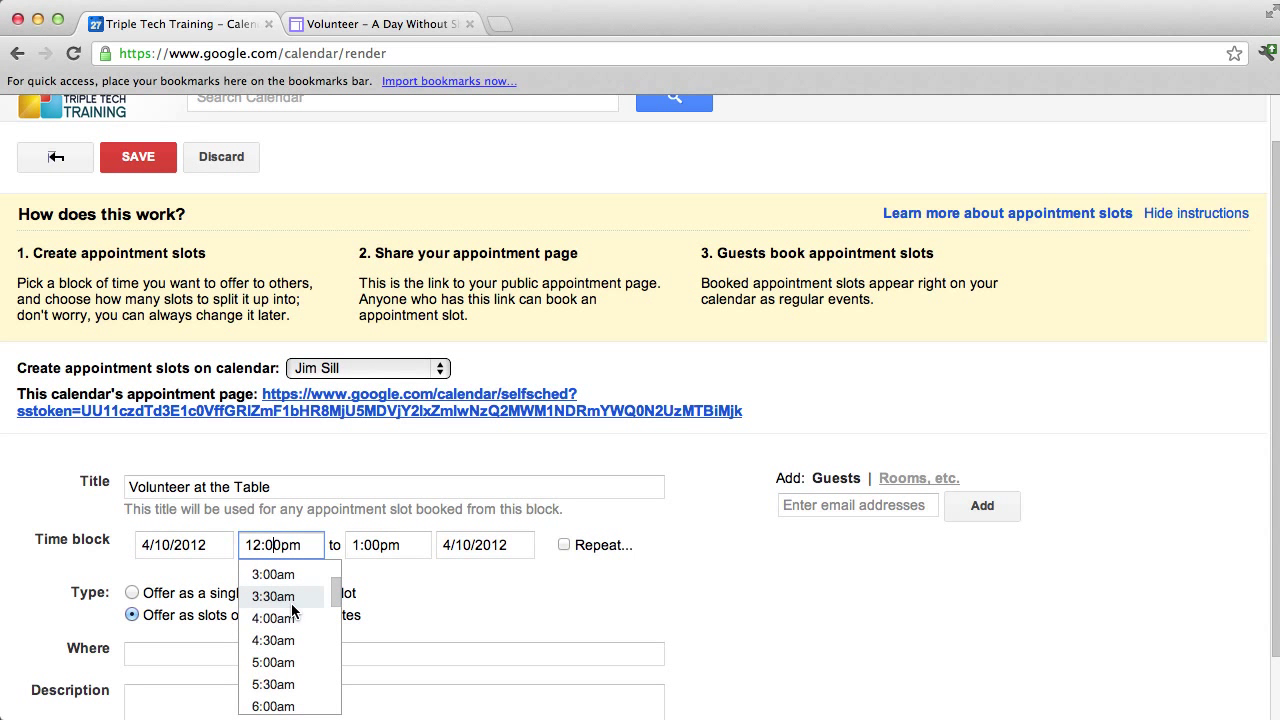
left_click(280, 704)
left_click(385, 545)
scroll(400, 700, "down", 5)
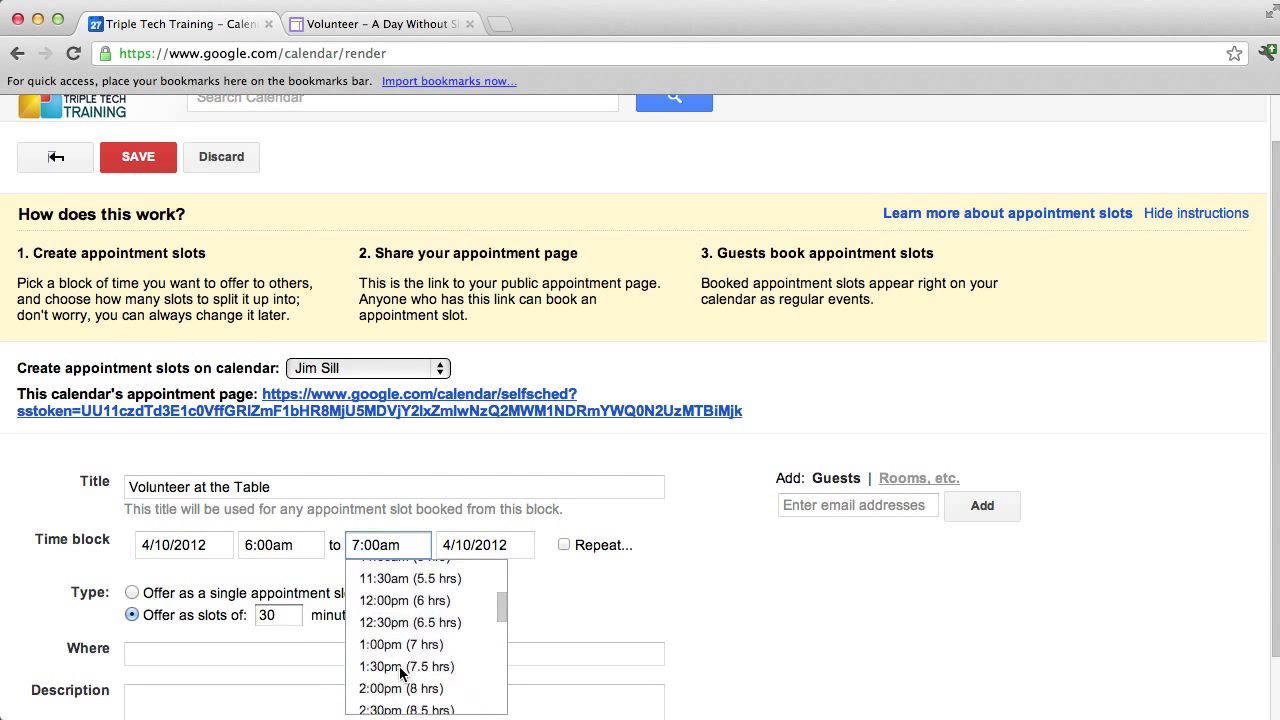
scroll(400, 695, "down", 3)
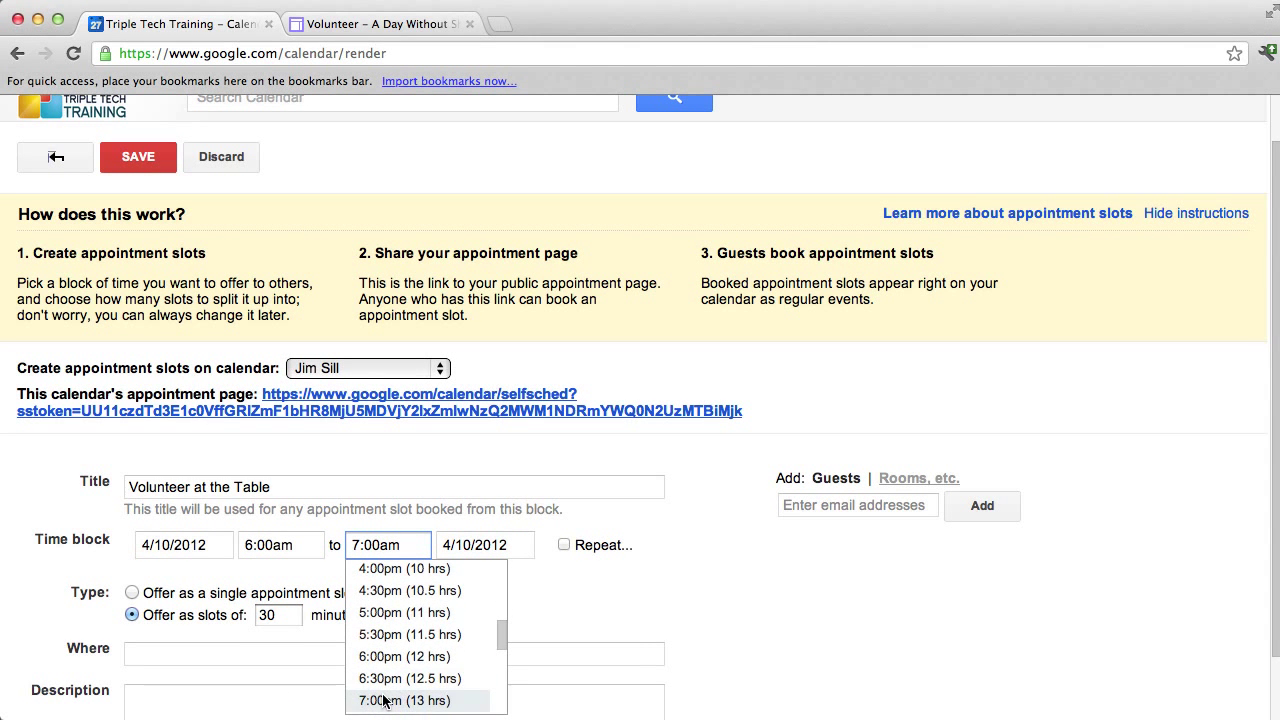
left_click(395, 700)
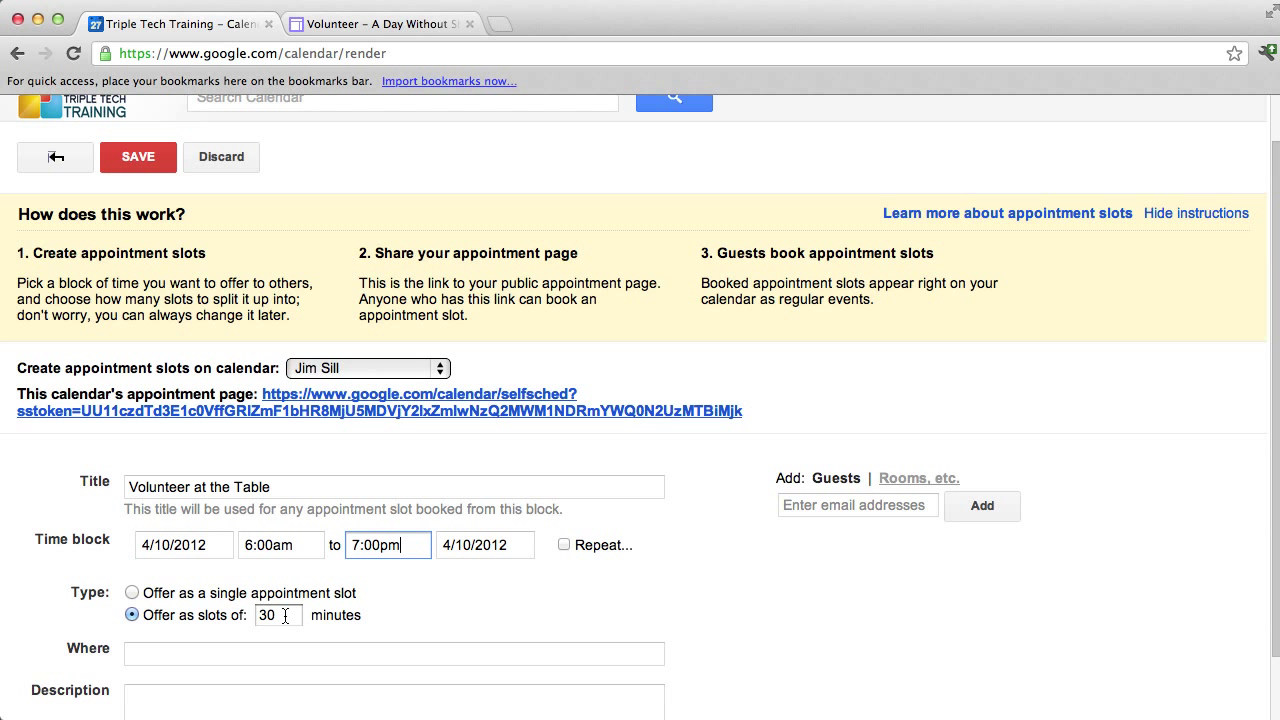
scroll(300, 620, "down", 2)
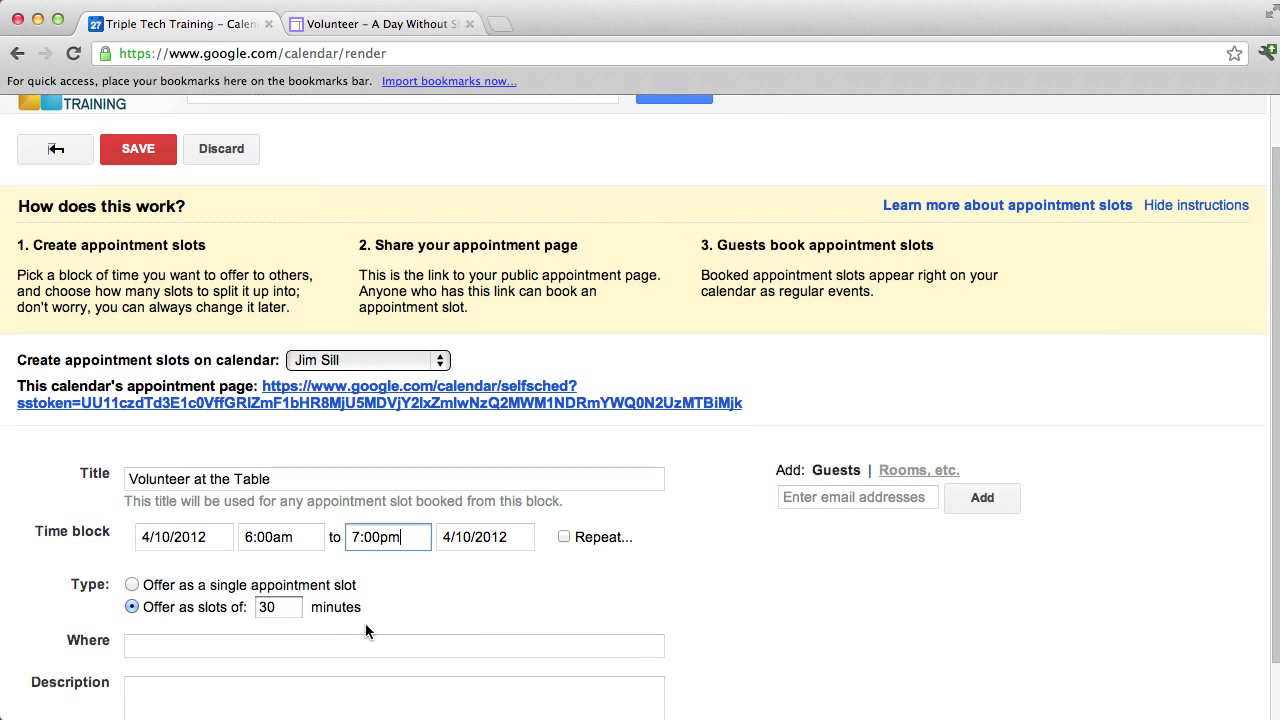
- Enter the Visalia street address as location and 'Important information' as description
left_click(264, 586)
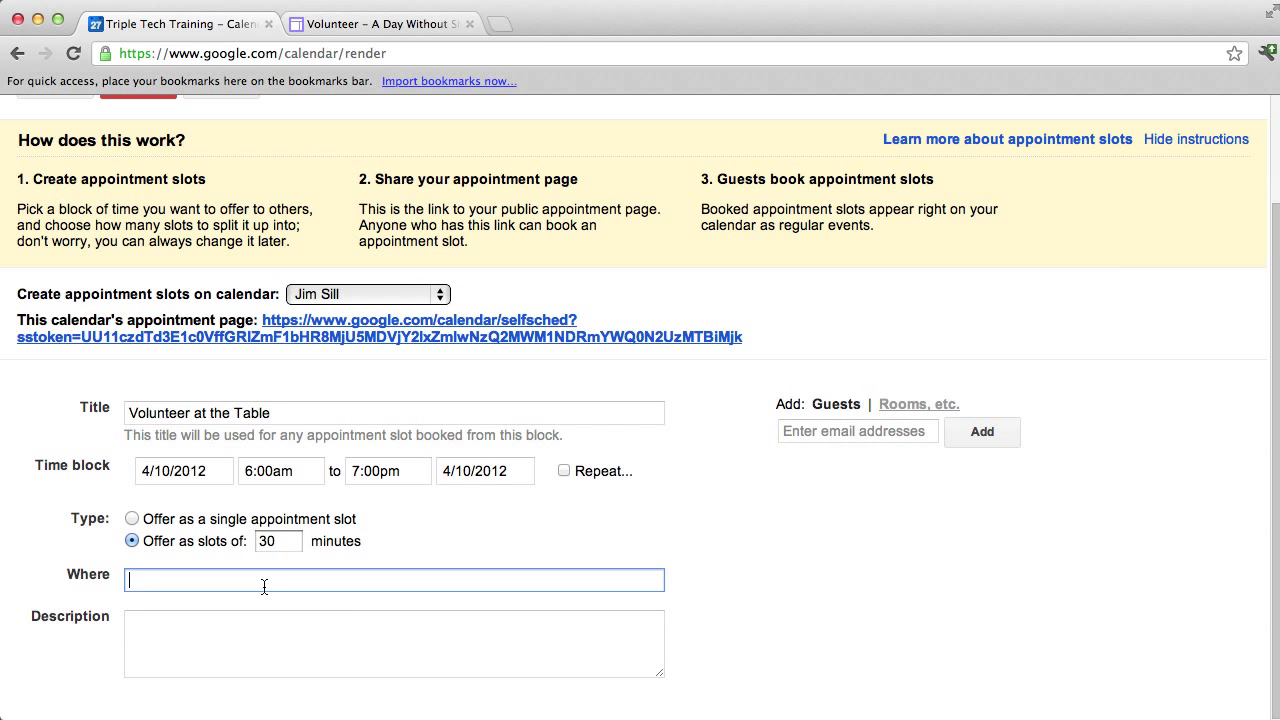
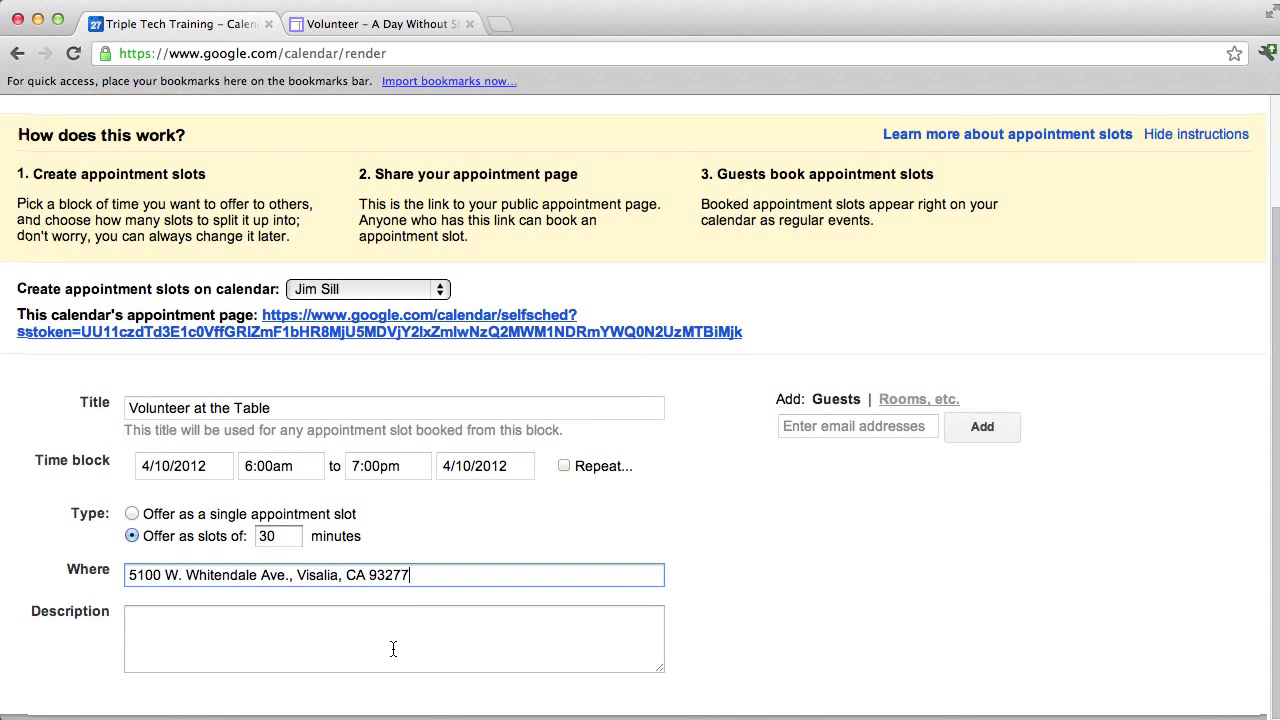
left_click(383, 637)
type("Important information")
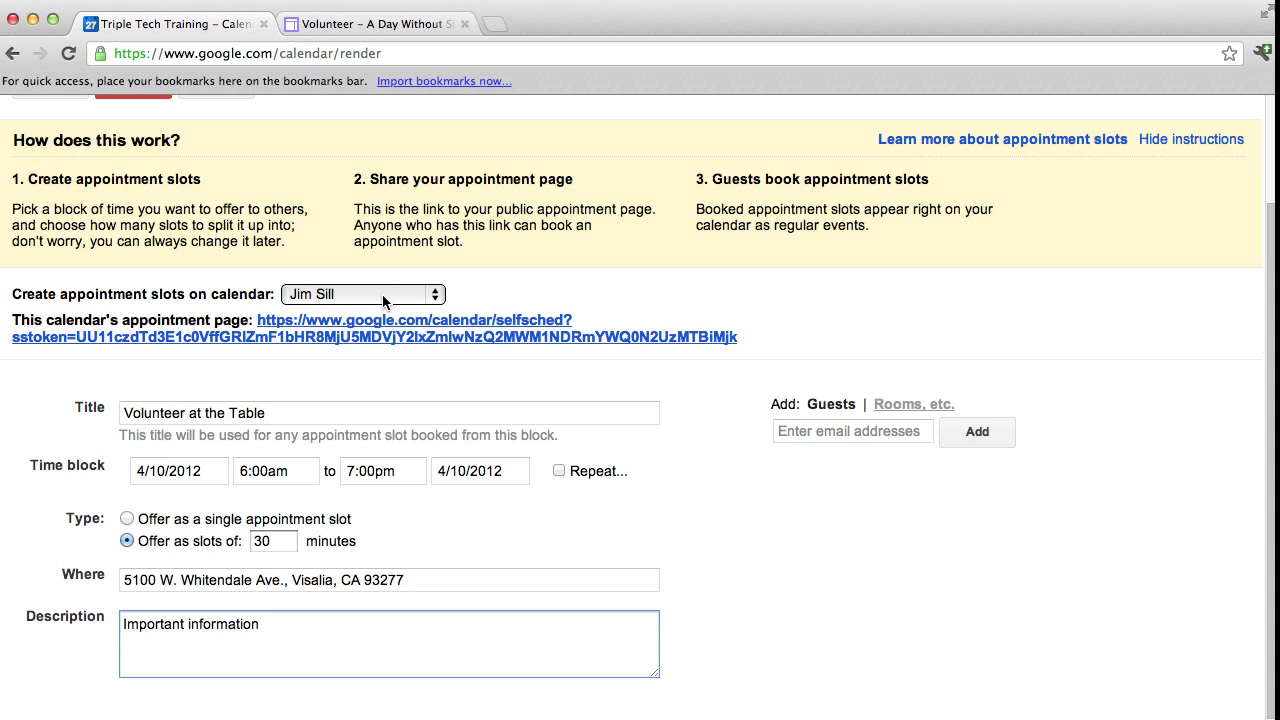
- Move the slots to the 'A Day without Shoes' calendar and select its appointment page link
left_click_drag(14, 294, 268, 292)
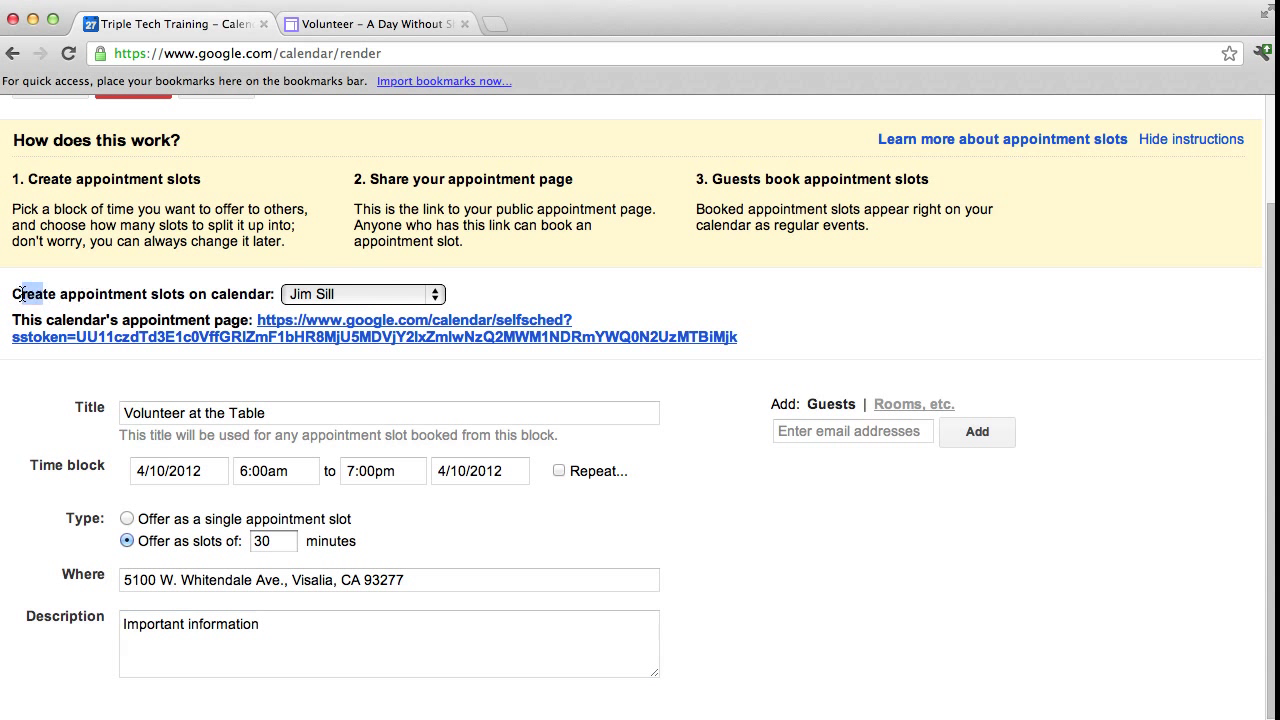
left_click(298, 294)
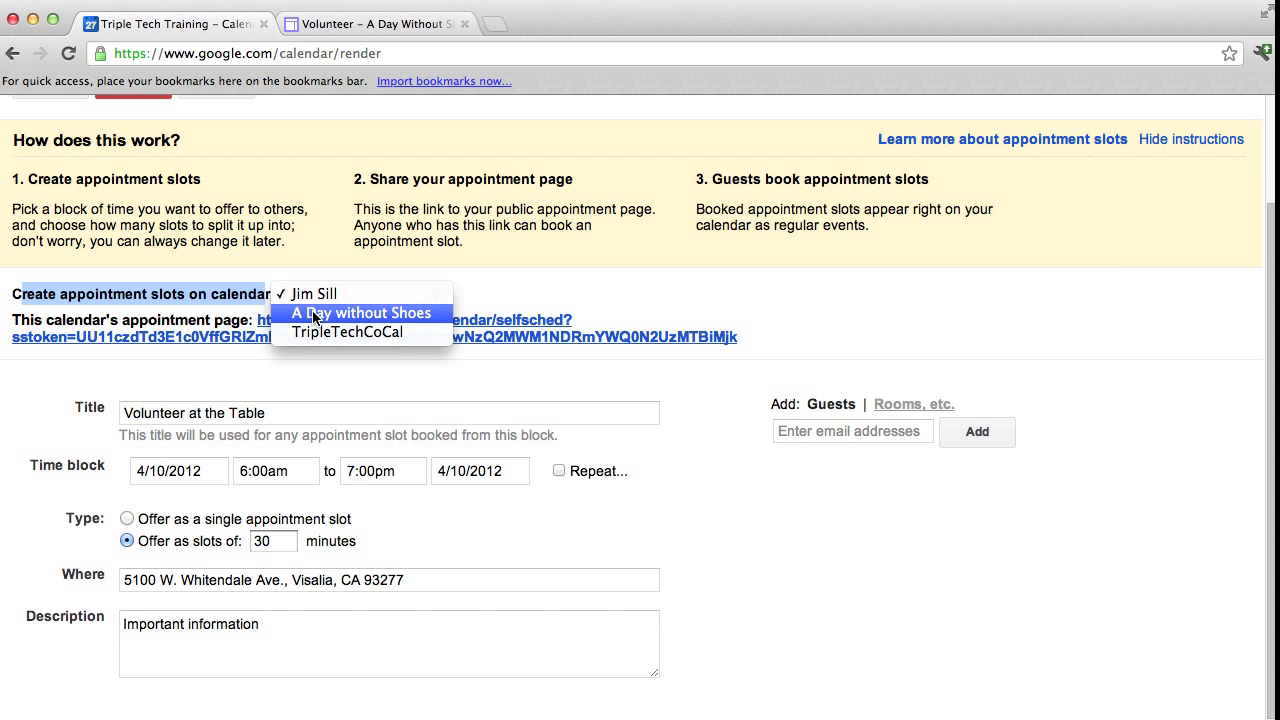
left_click(314, 314)
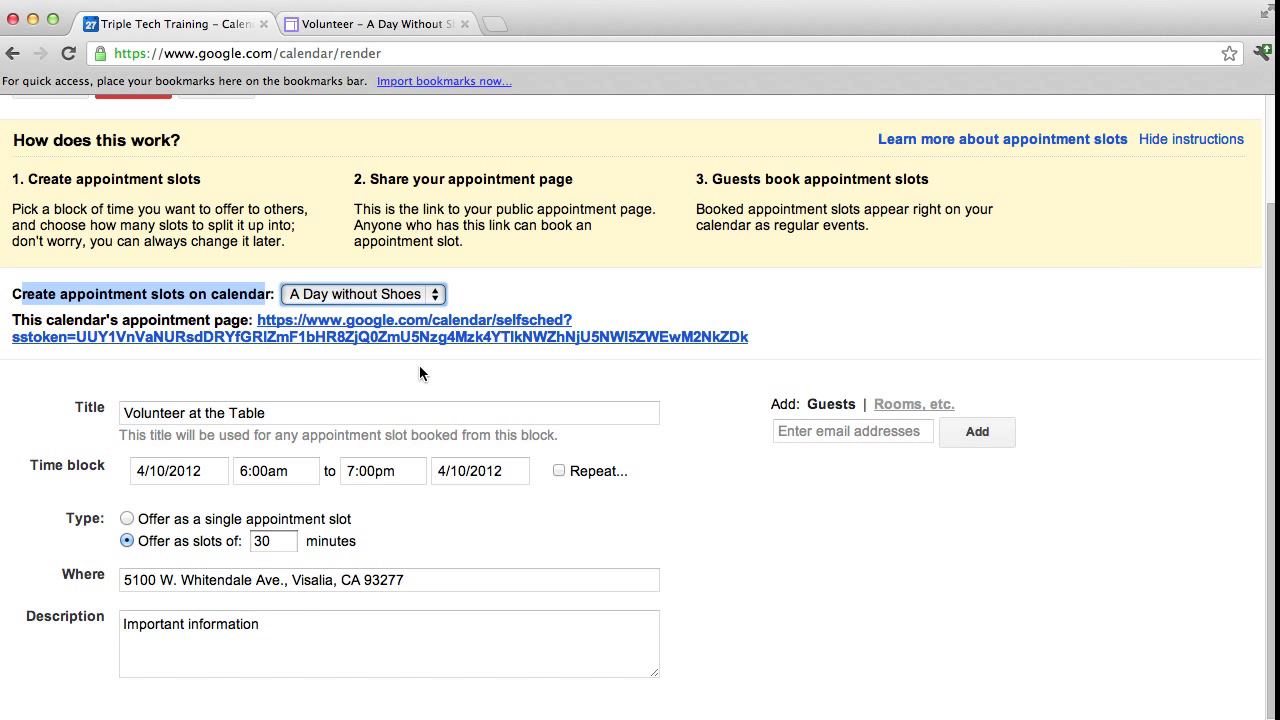
left_click_drag(759, 343, 258, 320)
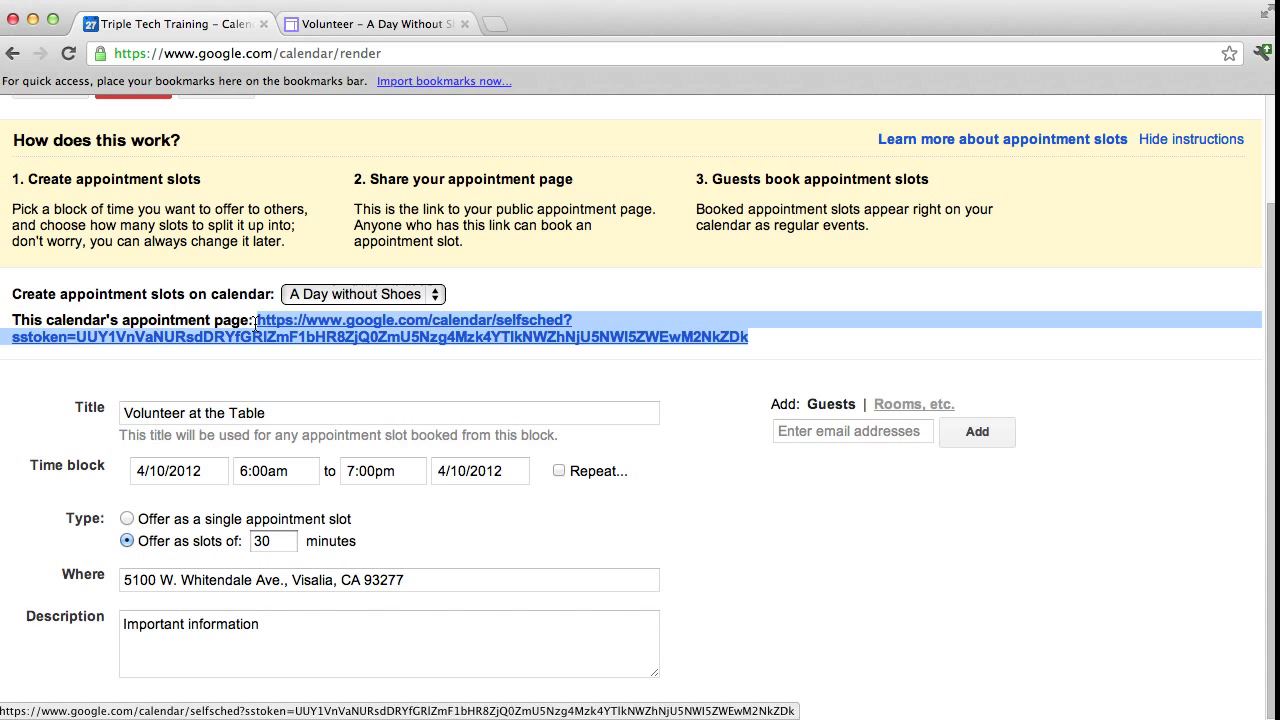
scroll(893, 248, "up", 3)
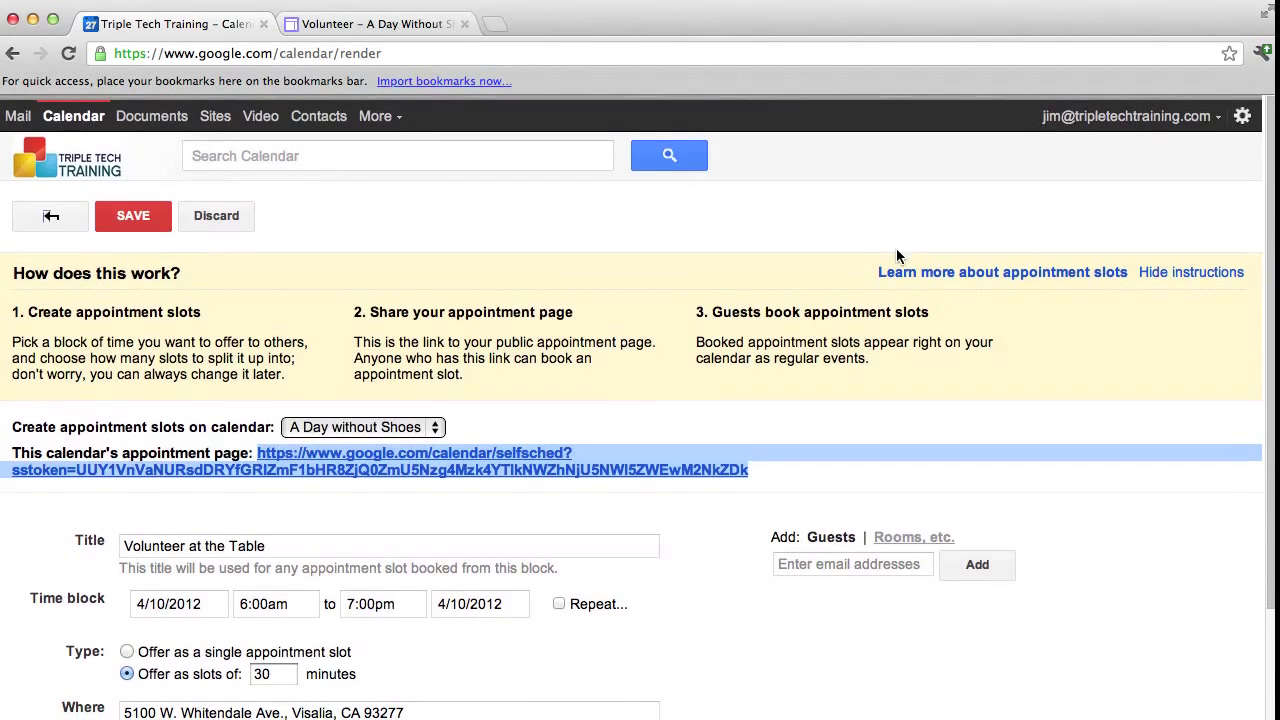
- Save the April 10 Volunteer at the Table slots, review them, then go to the Volunteer page
left_click(133, 211)
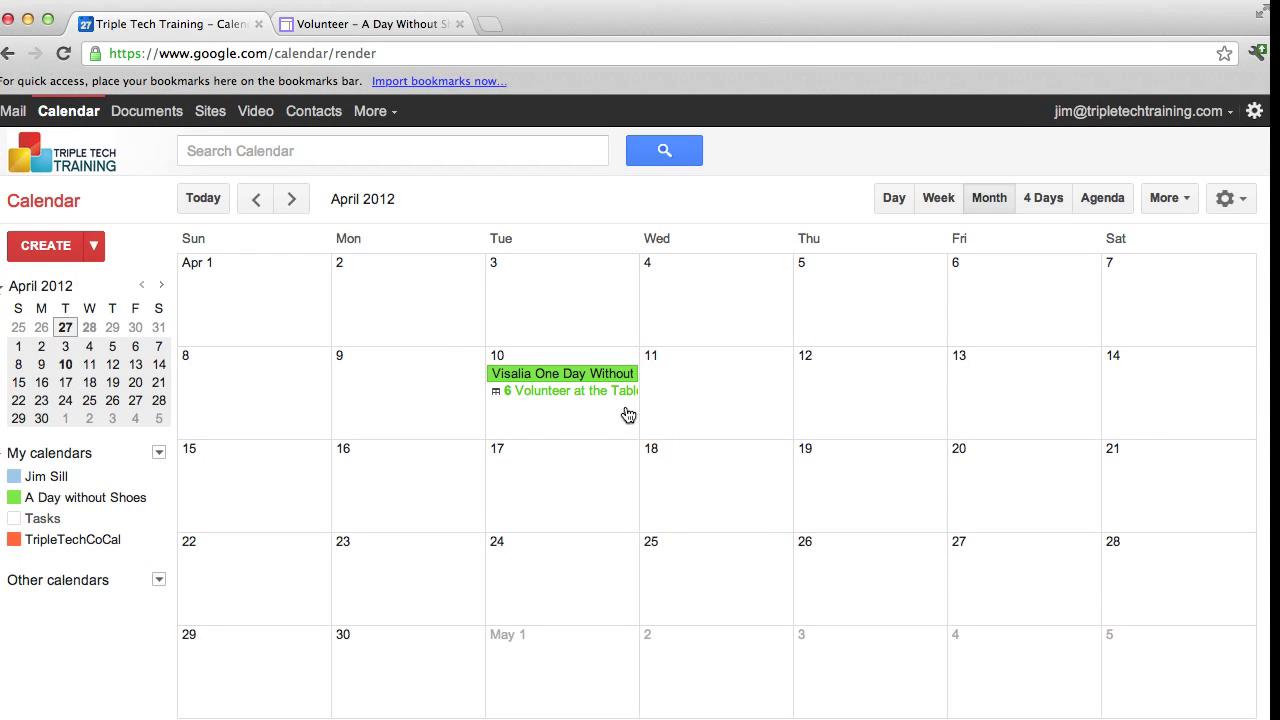
left_click(550, 399)
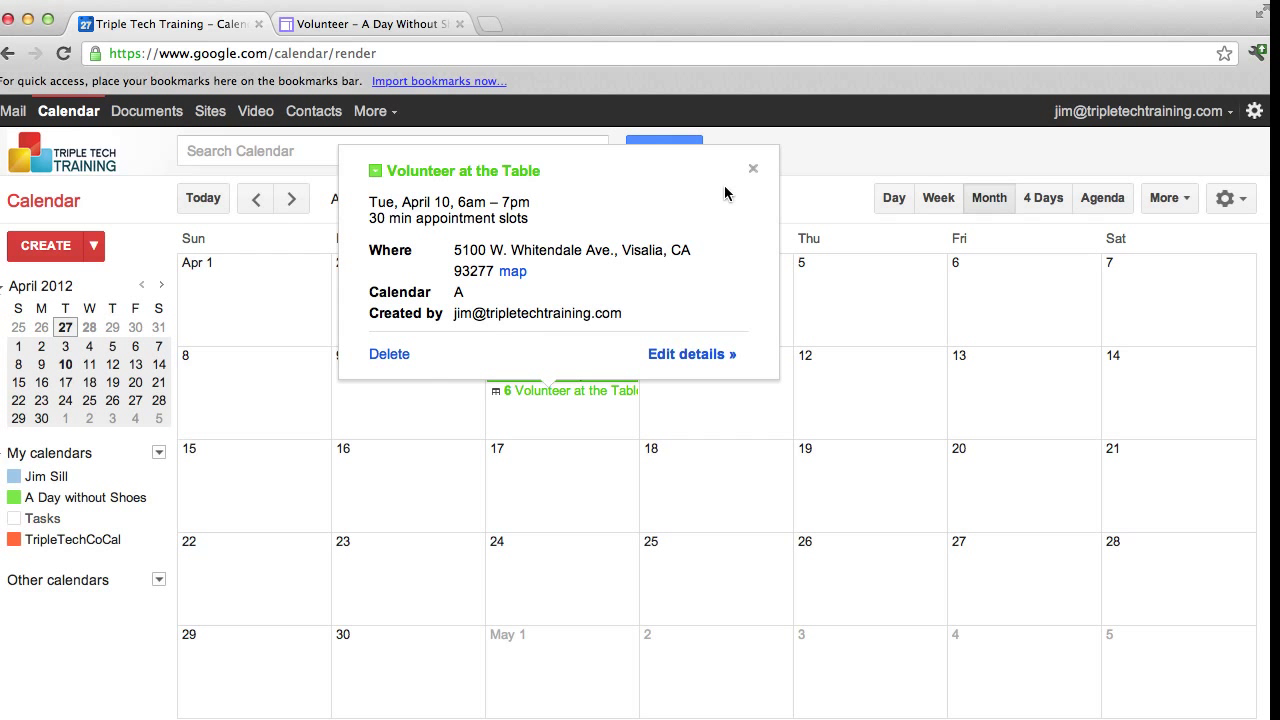
left_click(753, 169)
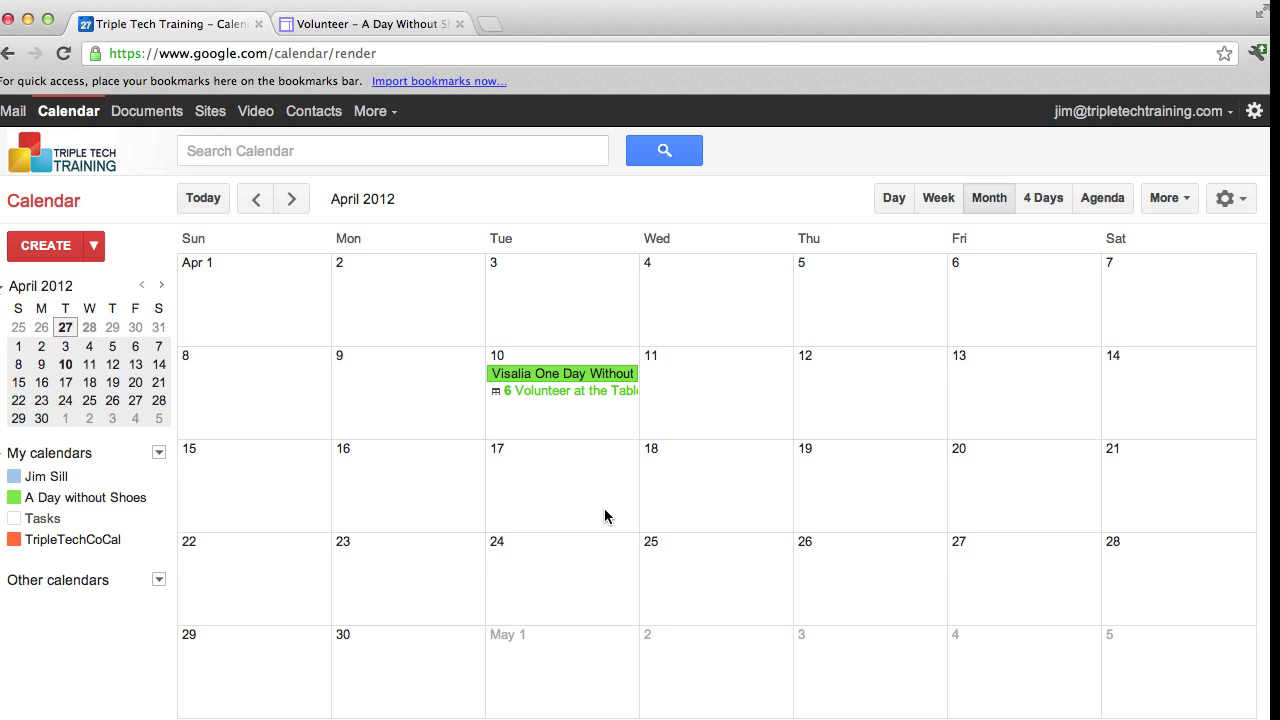
left_click(362, 24)
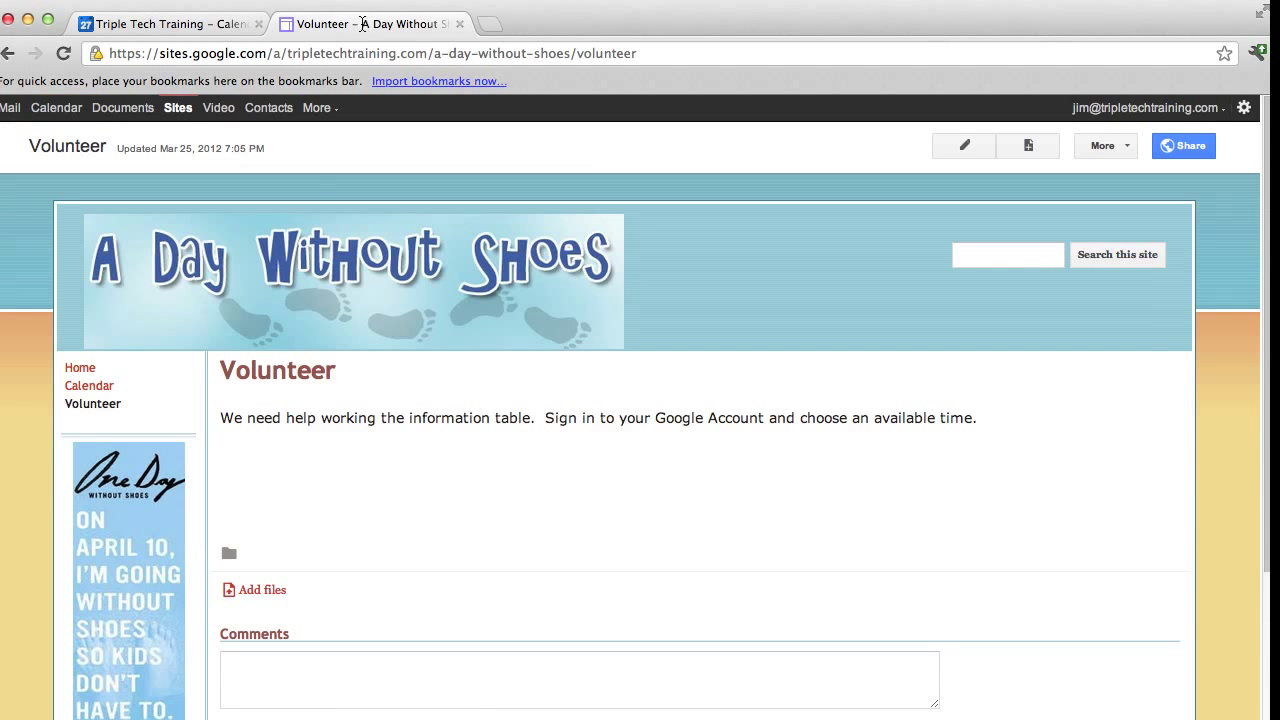
left_click(964, 148)
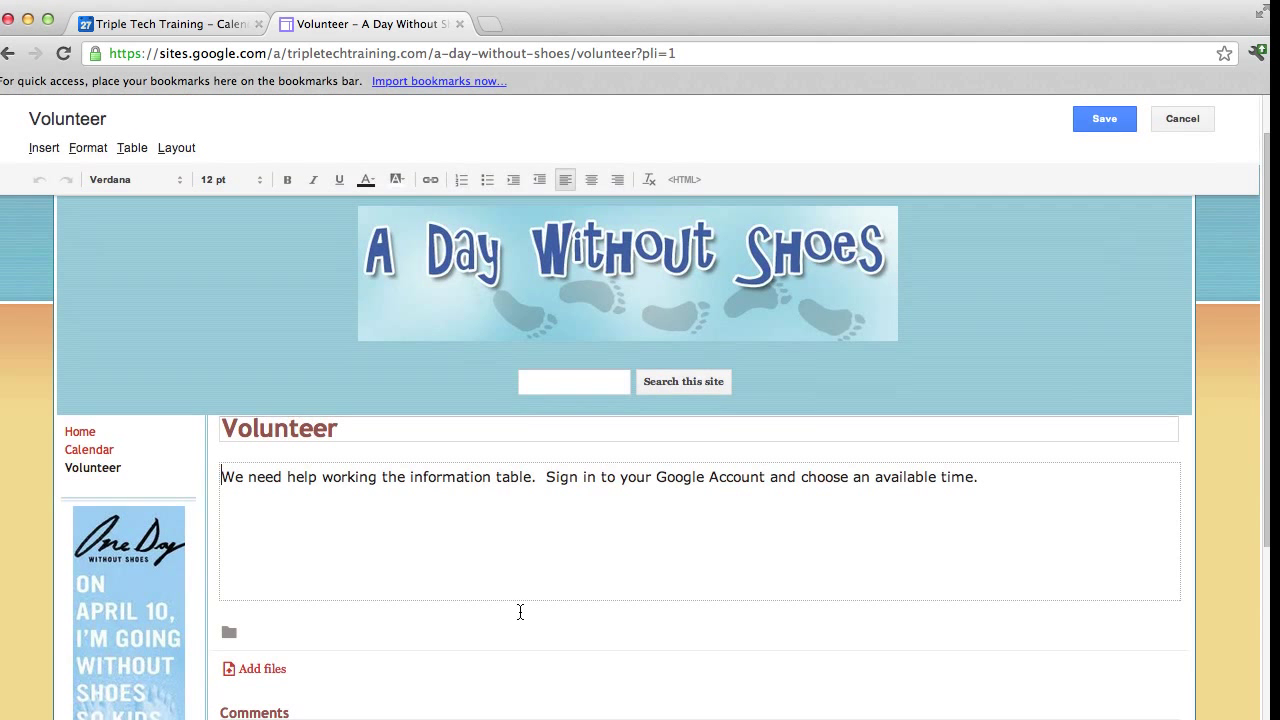
scroll(451, 549, "down", 1)
left_click(417, 466)
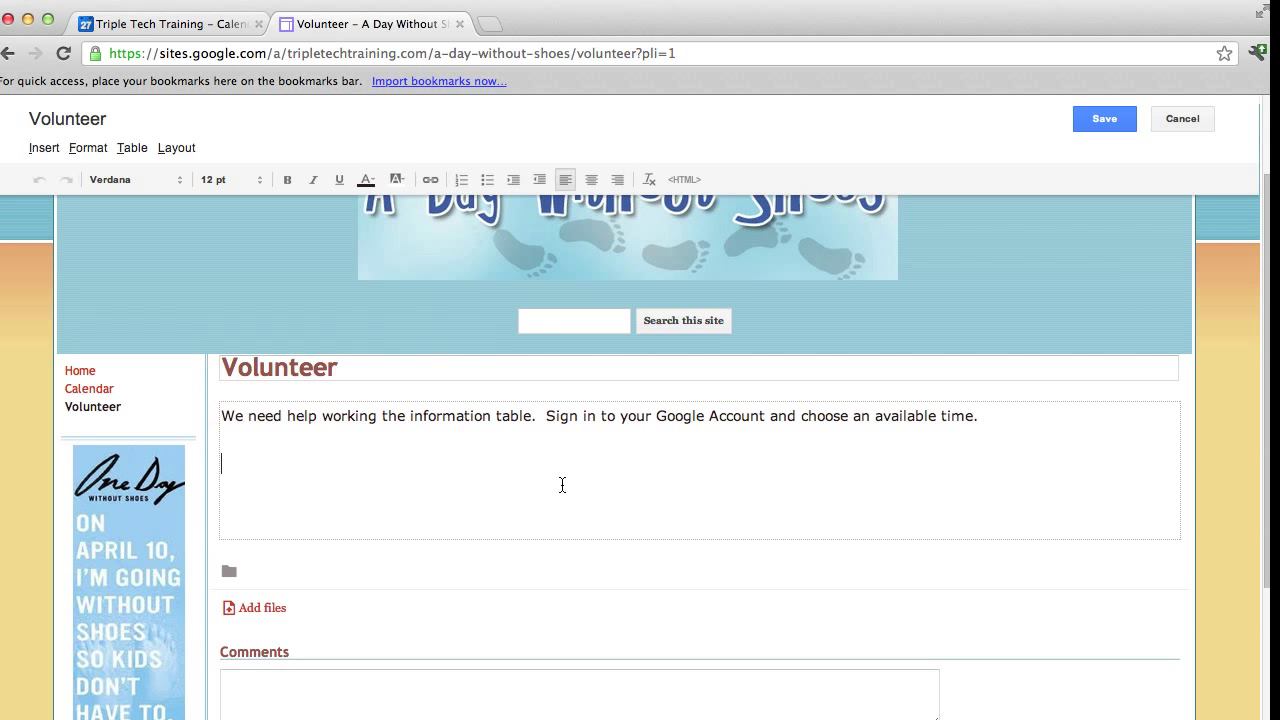
left_click(44, 147)
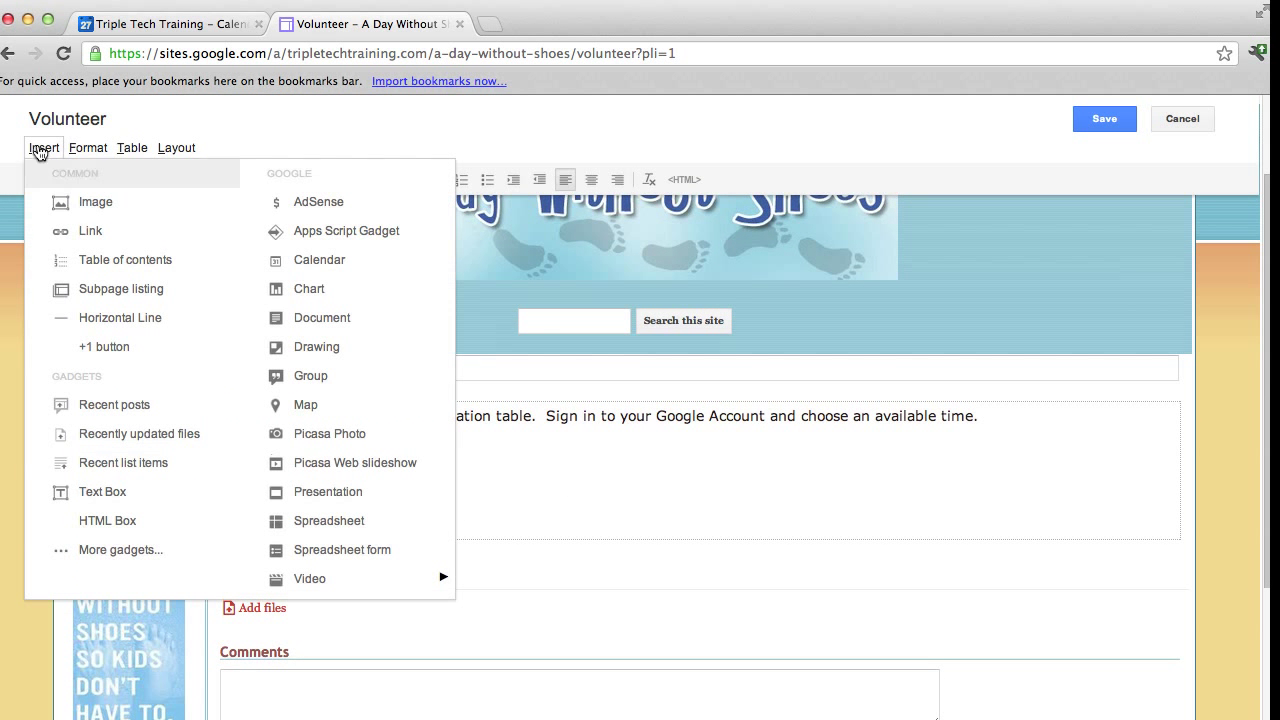
left_click(326, 266)
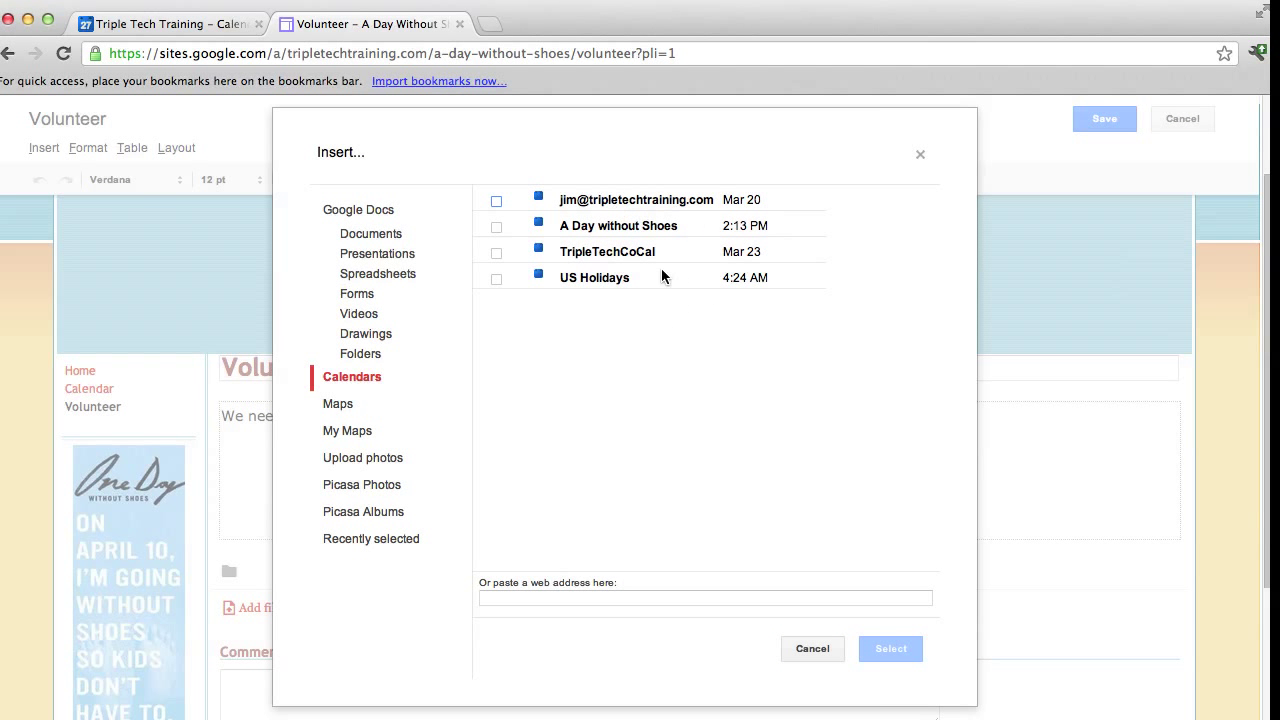
scroll(671, 442, "up", 1)
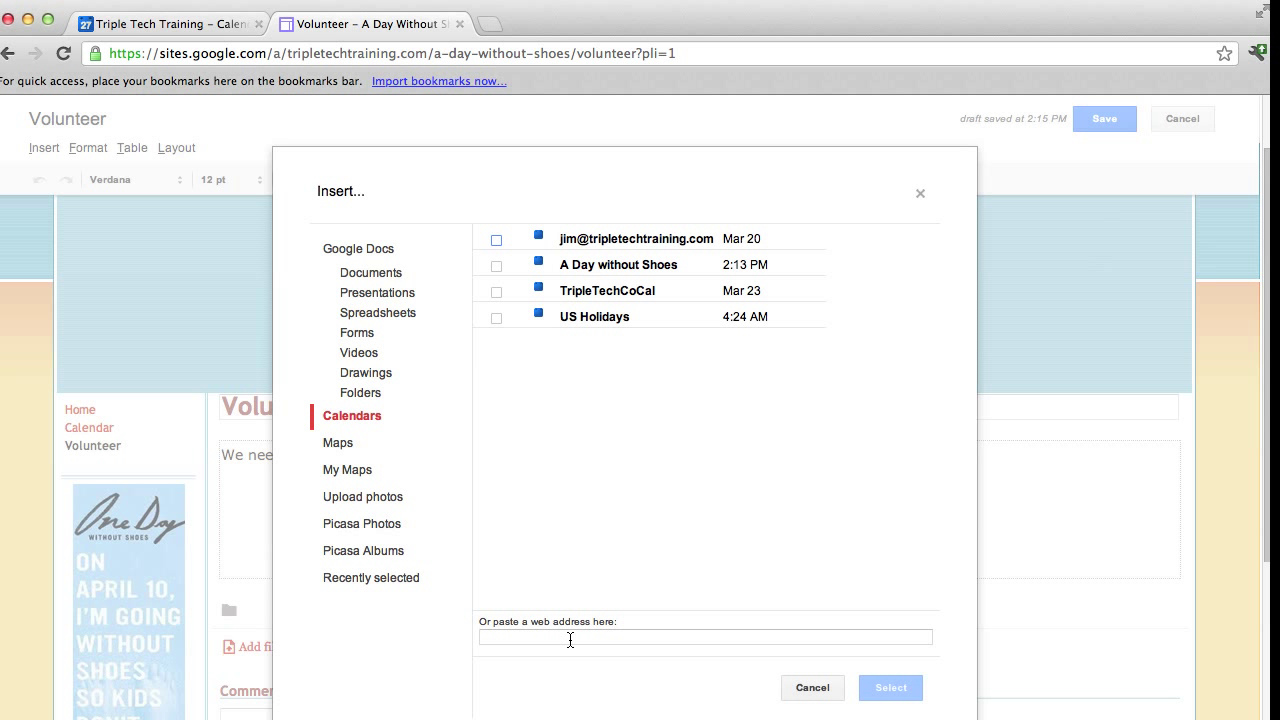
left_click(570, 638)
left_click(812, 687)
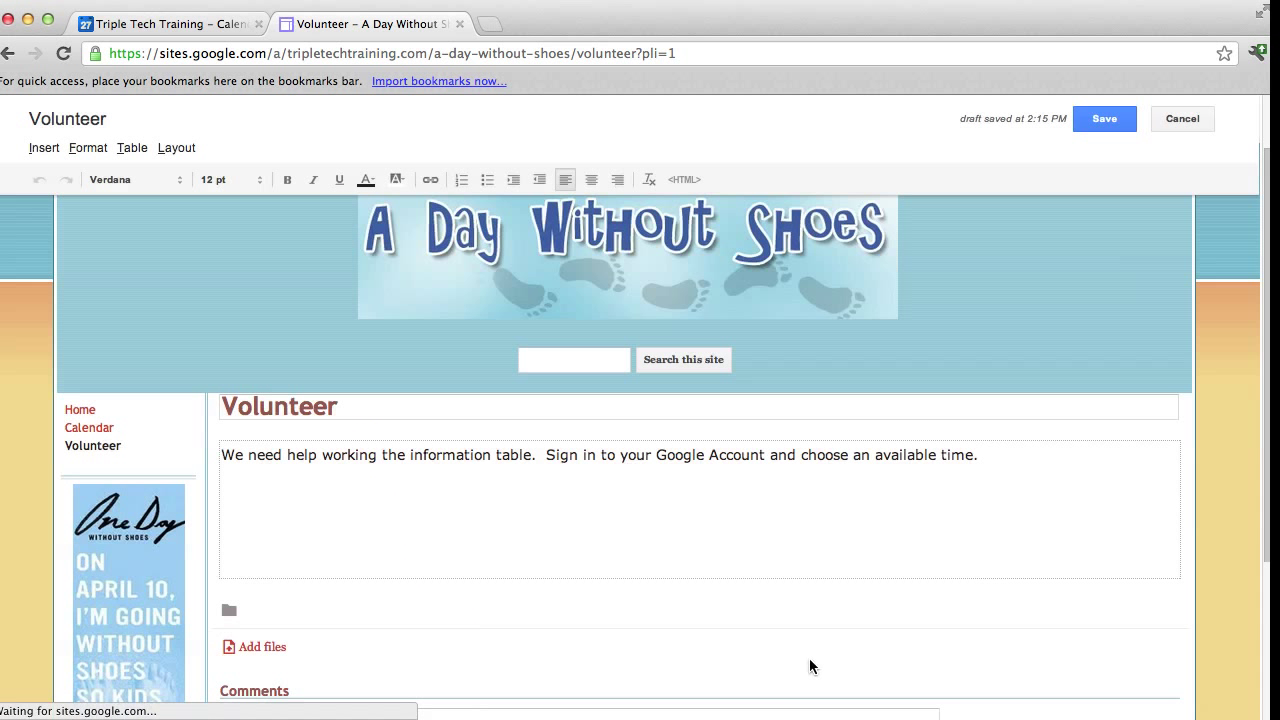
left_click(271, 500)
- Pick Include gadget (iframe) from the Insert > More gadgets gallery
left_click(44, 147)
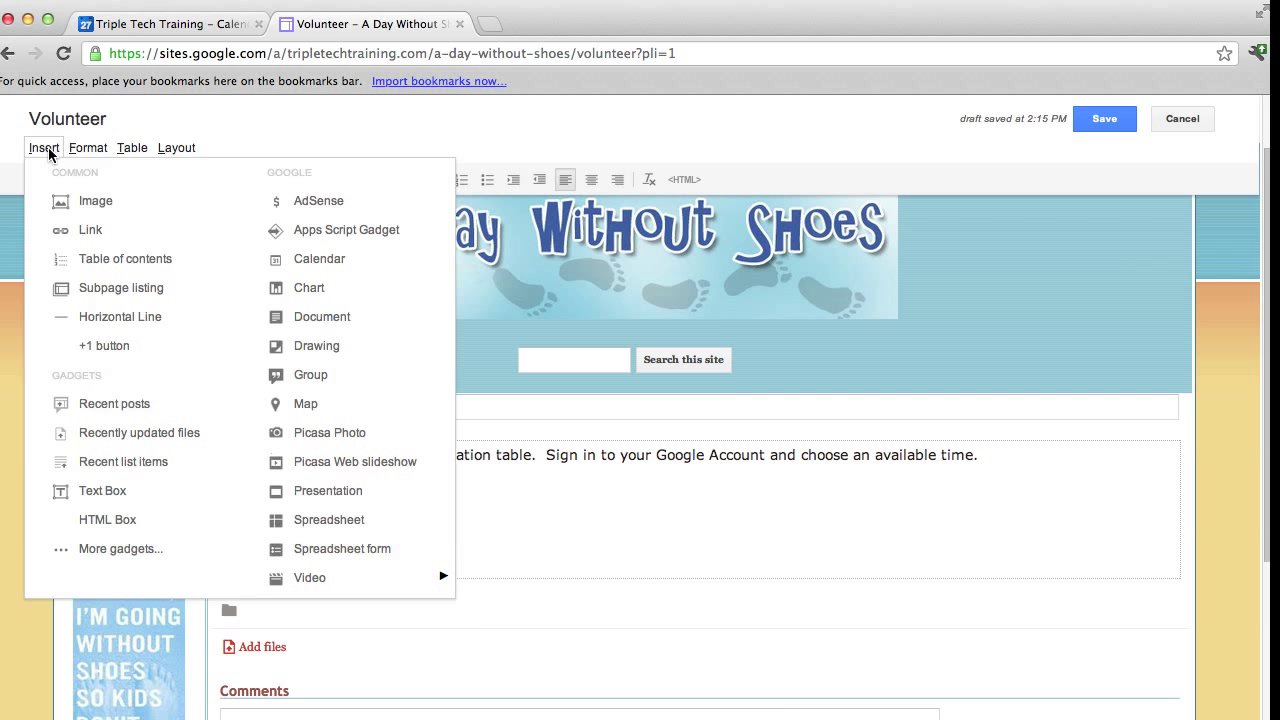
left_click(141, 548)
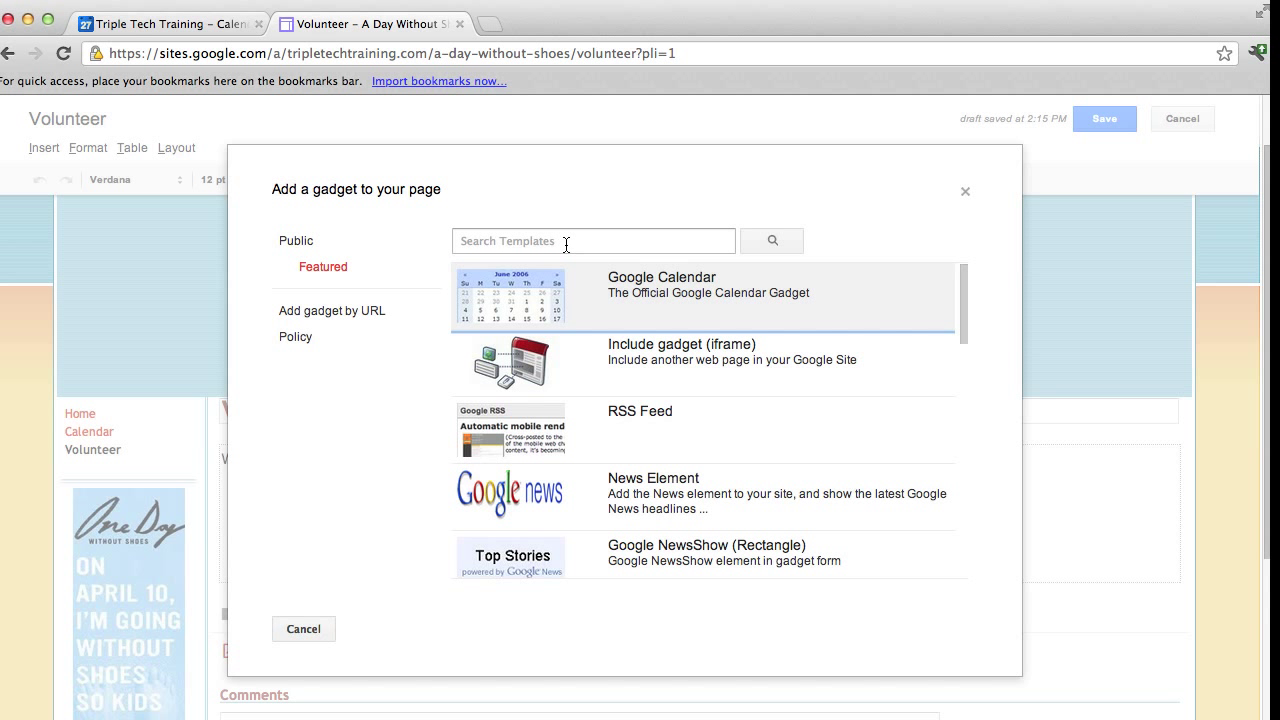
left_click(677, 376)
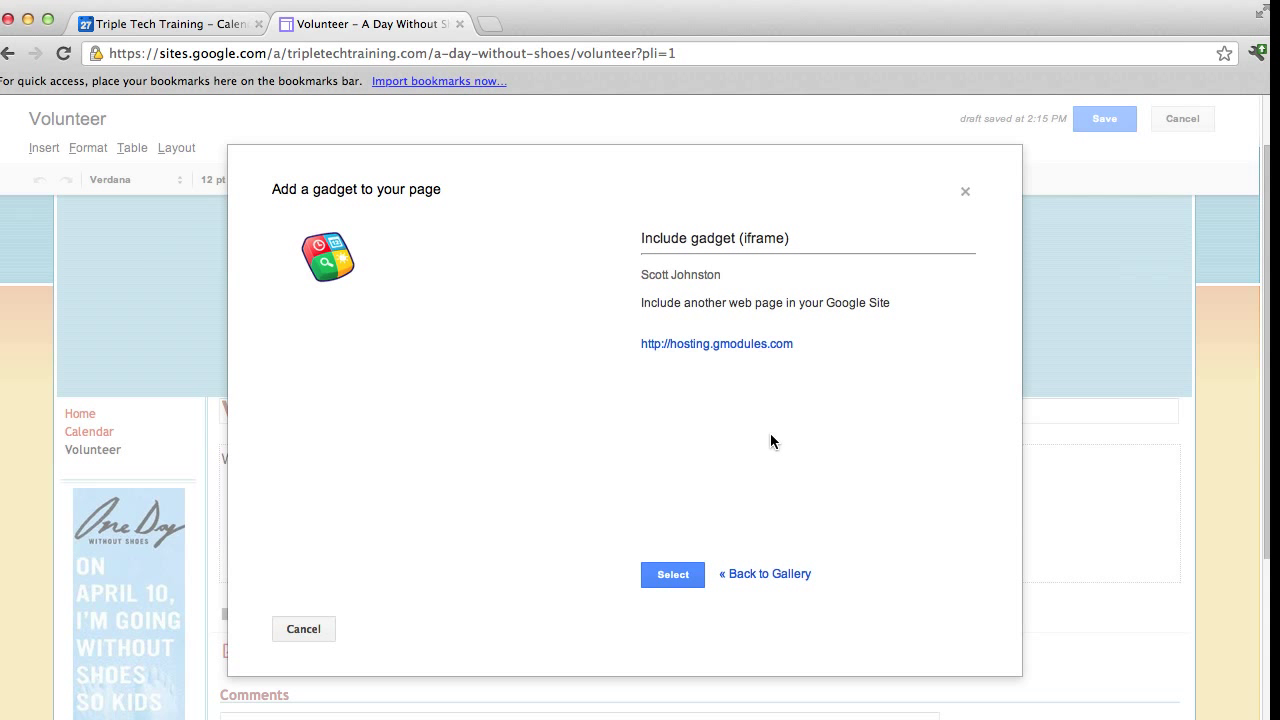
- Insert the iframe gadget with the pasted appointment-page URL at 100 percent width
left_click(667, 578)
left_click(676, 262)
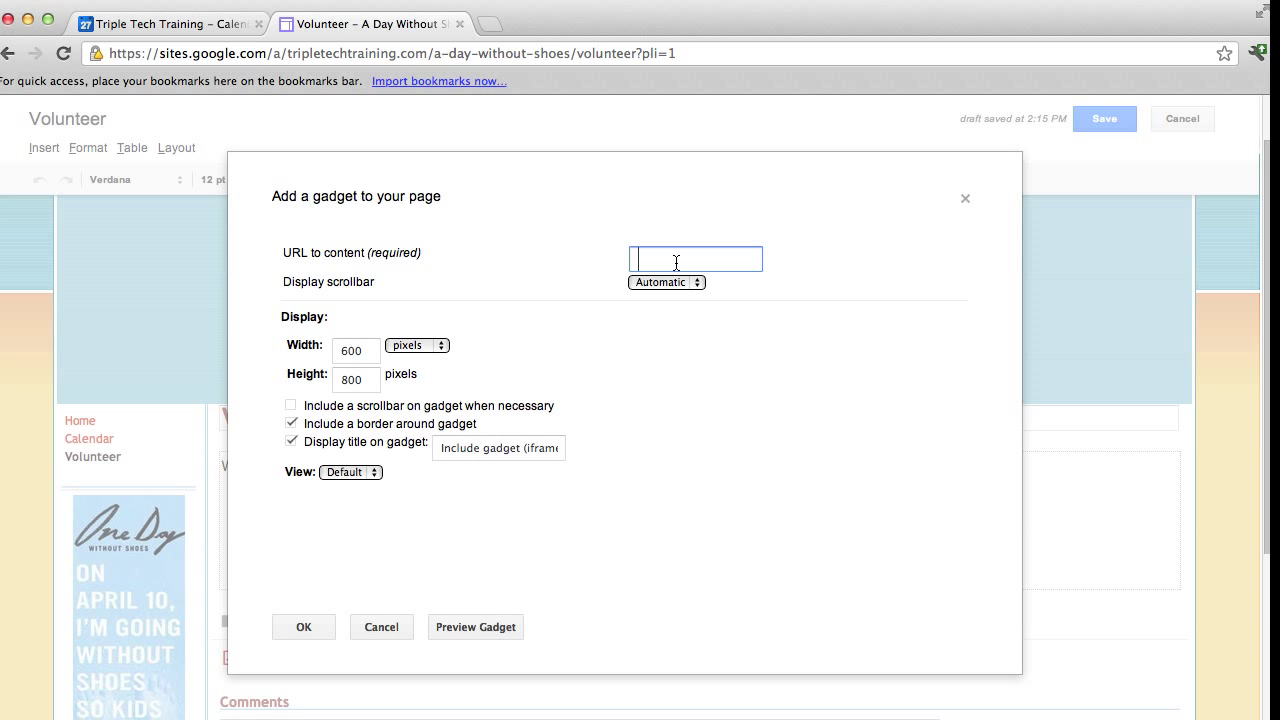
key("super+v")
left_click_drag(371, 352, 335, 352)
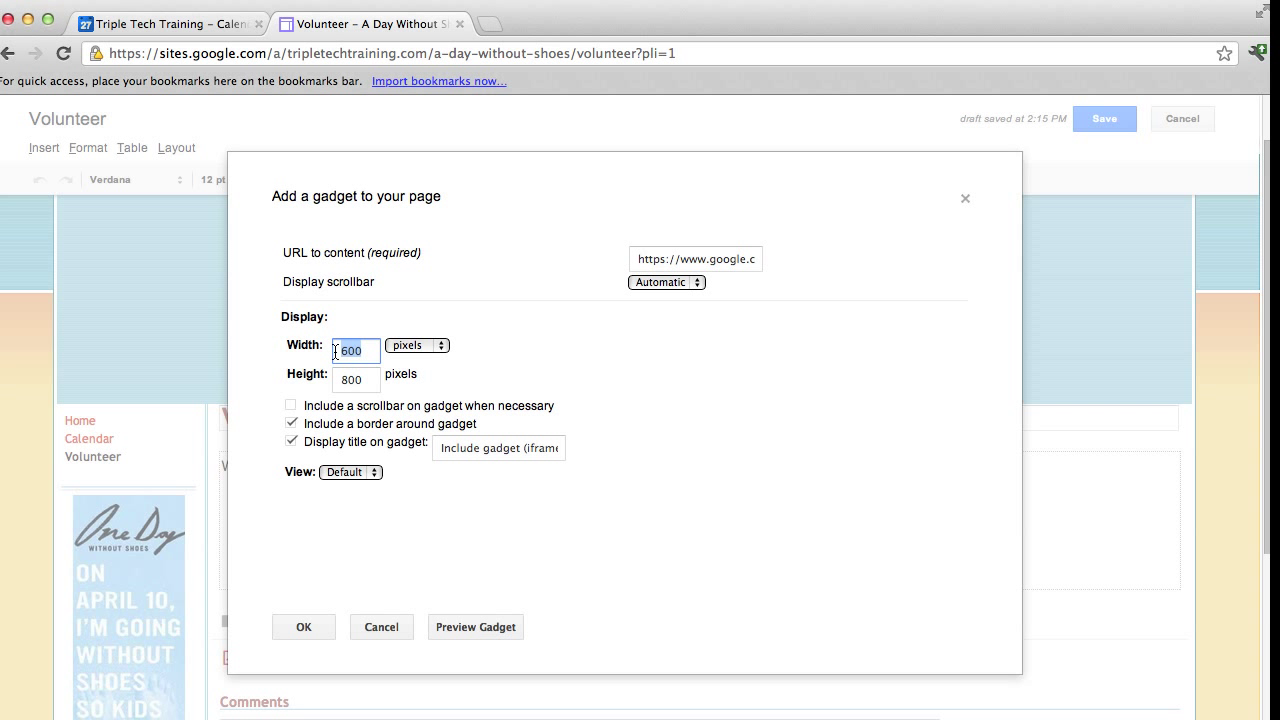
type("100")
left_click(369, 380)
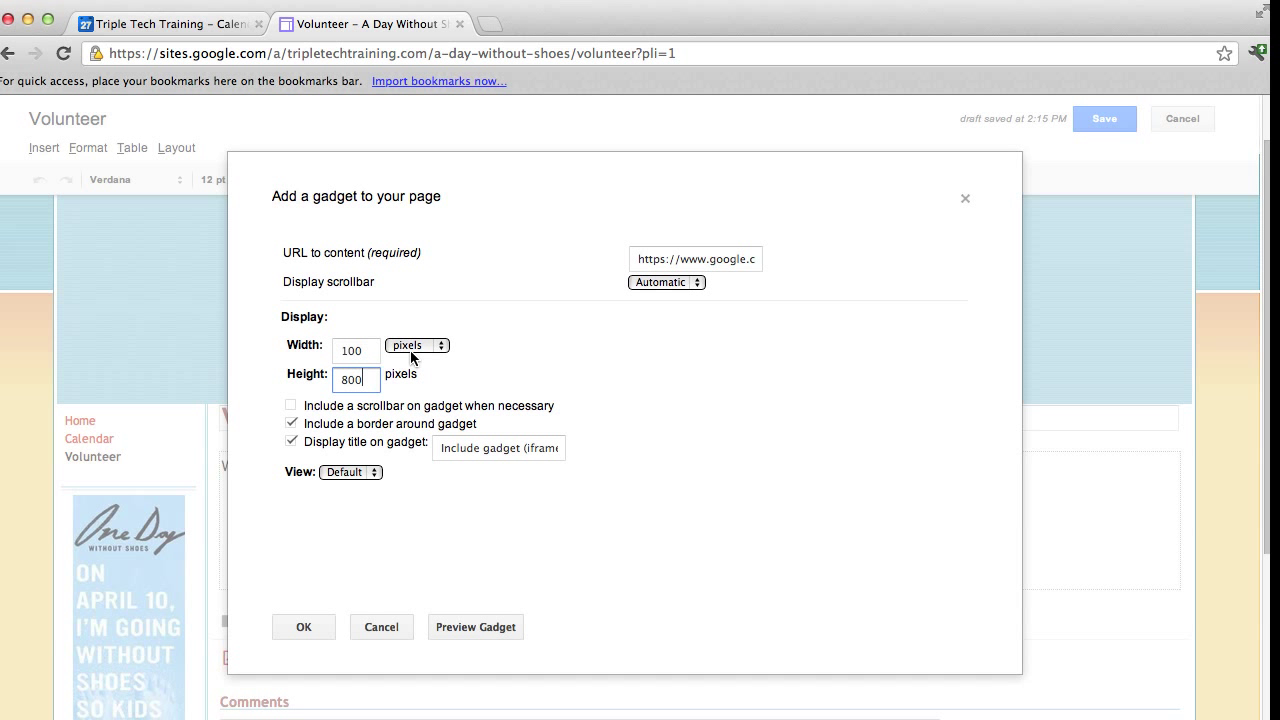
left_click(408, 350)
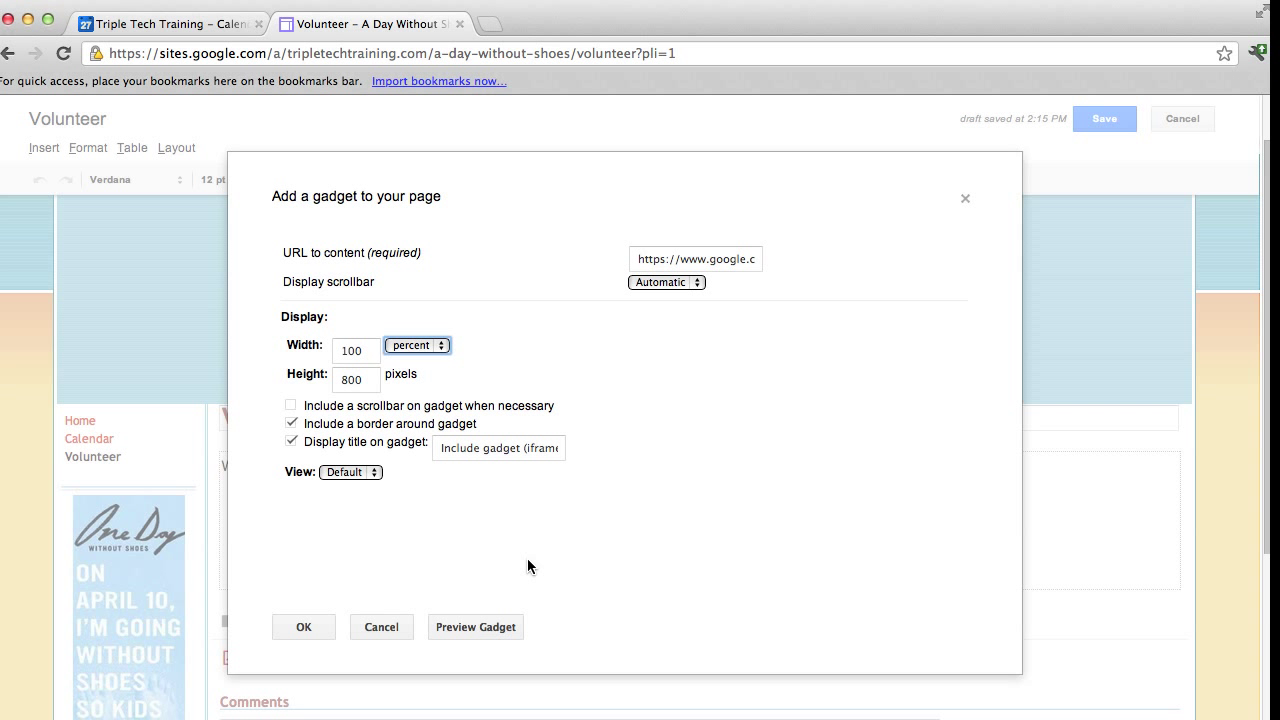
left_click(309, 626)
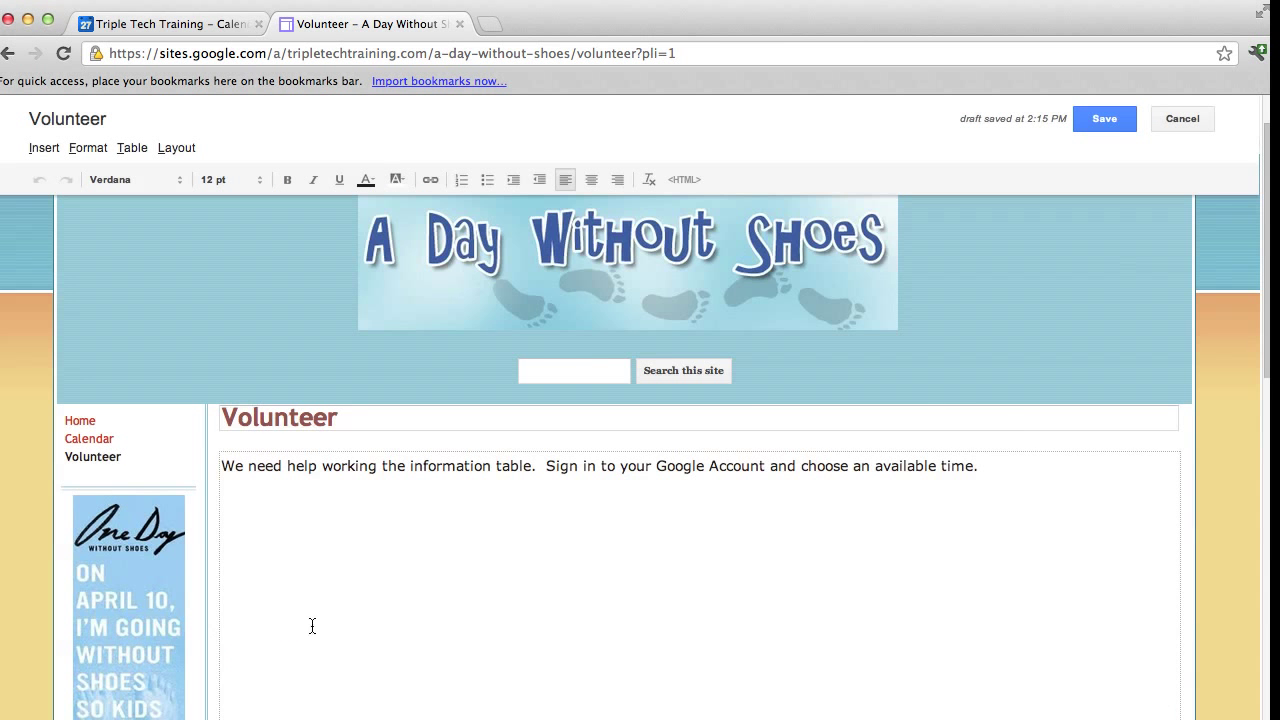
- Save the Volunteer page and scroll down to the embedded appointment calendar
scroll(737, 598, "down", 3)
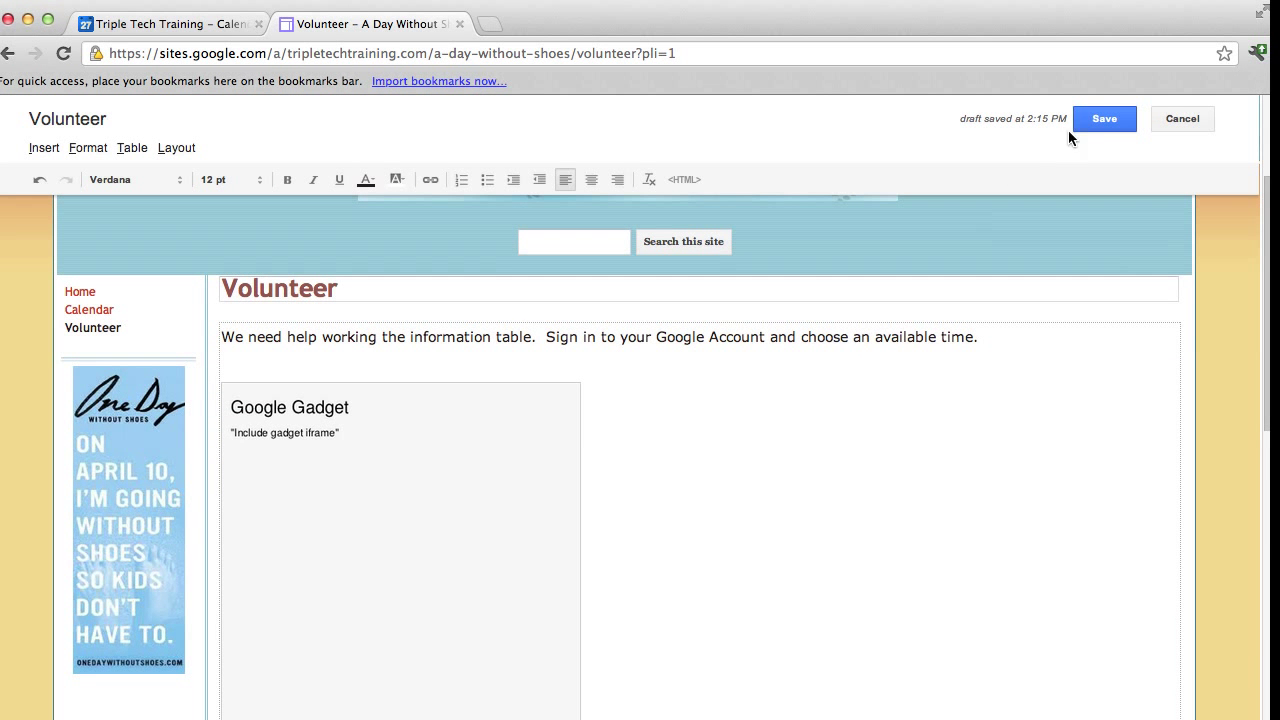
left_click(1104, 119)
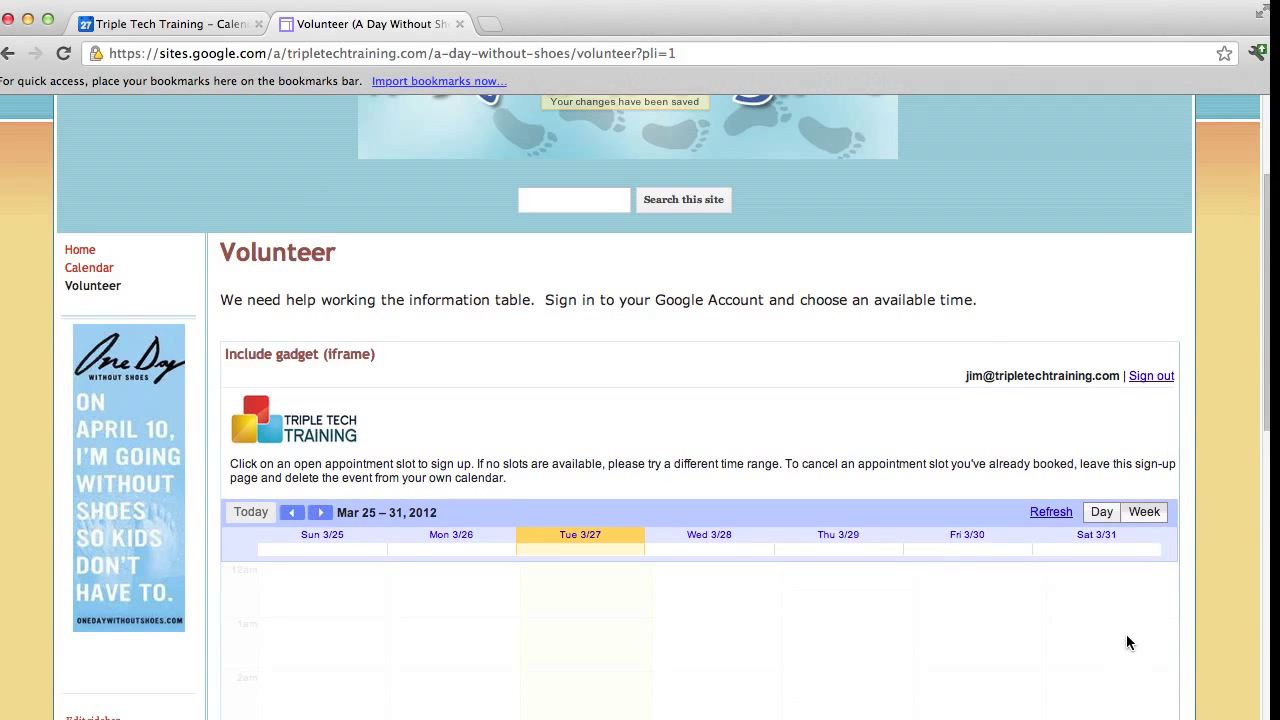
scroll(1128, 643, "down", 2)
scroll(1128, 643, "down", 2)
scroll(1128, 643, "down", 1)
scroll(1128, 643, "down", 1)
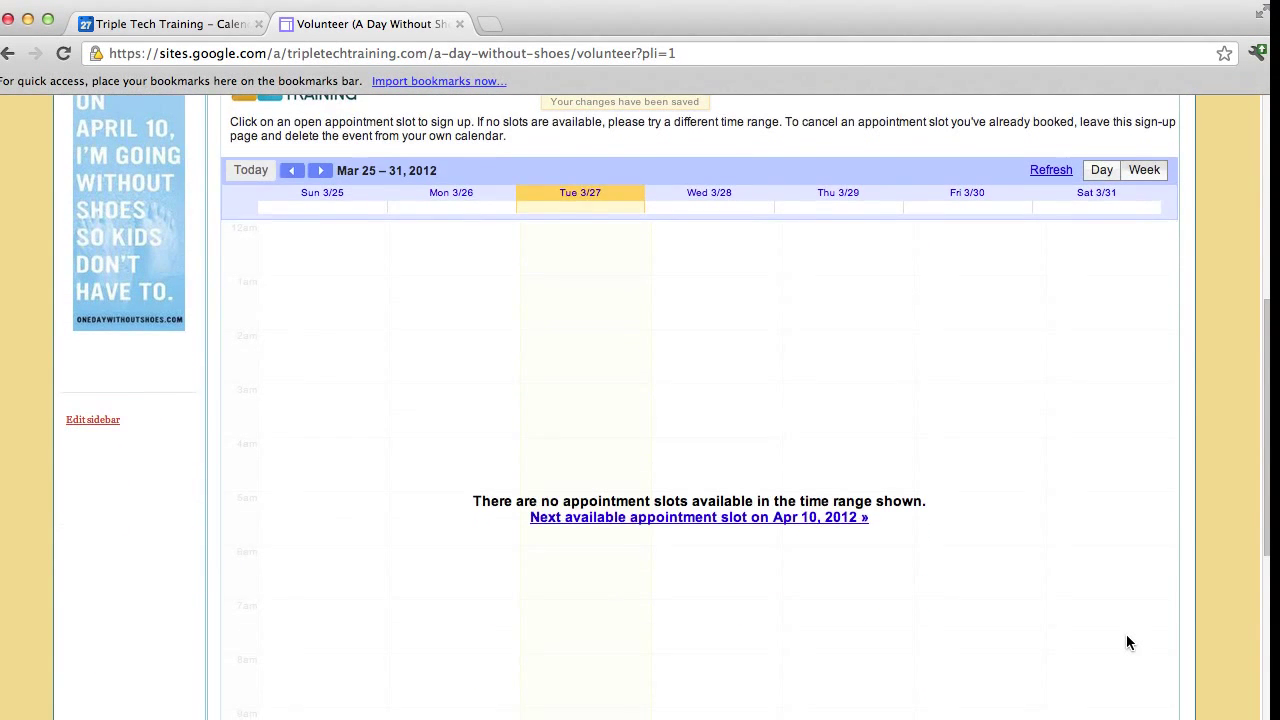
scroll(1033, 460, "up", 1)
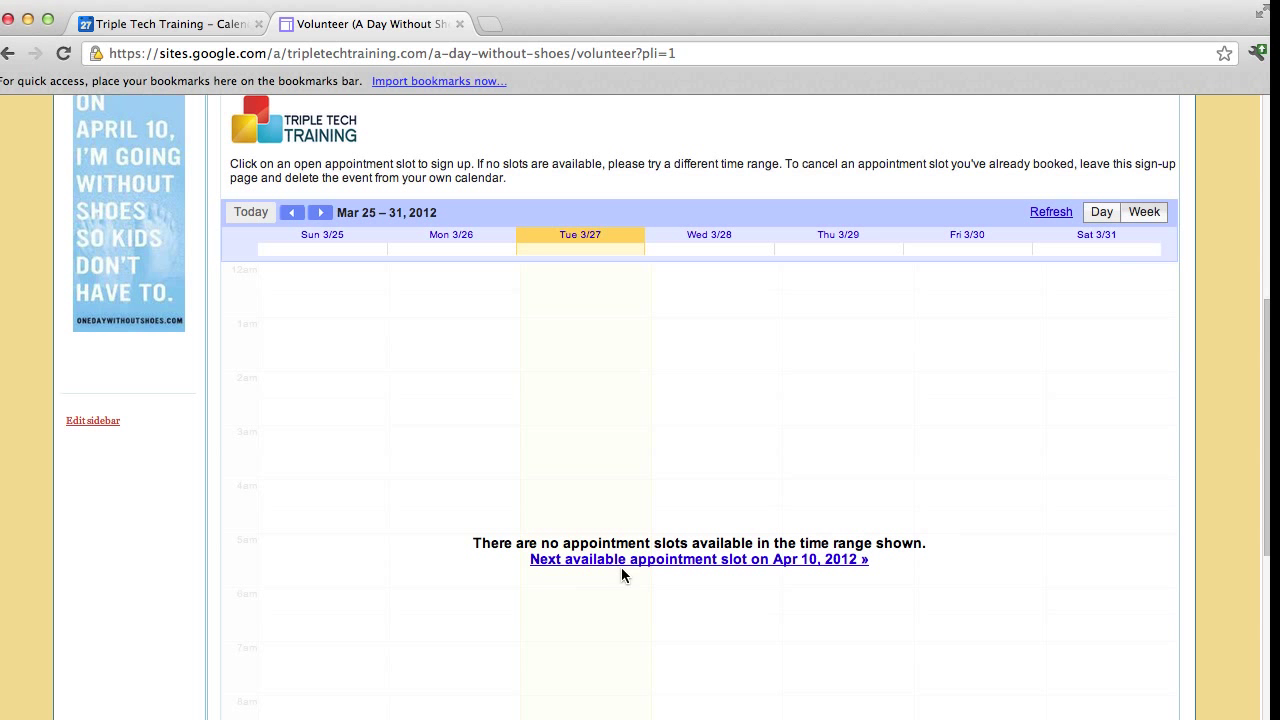
- Jump to the April 10 next-available link and scroll through its half-hour Volunteer slots
left_click(668, 559)
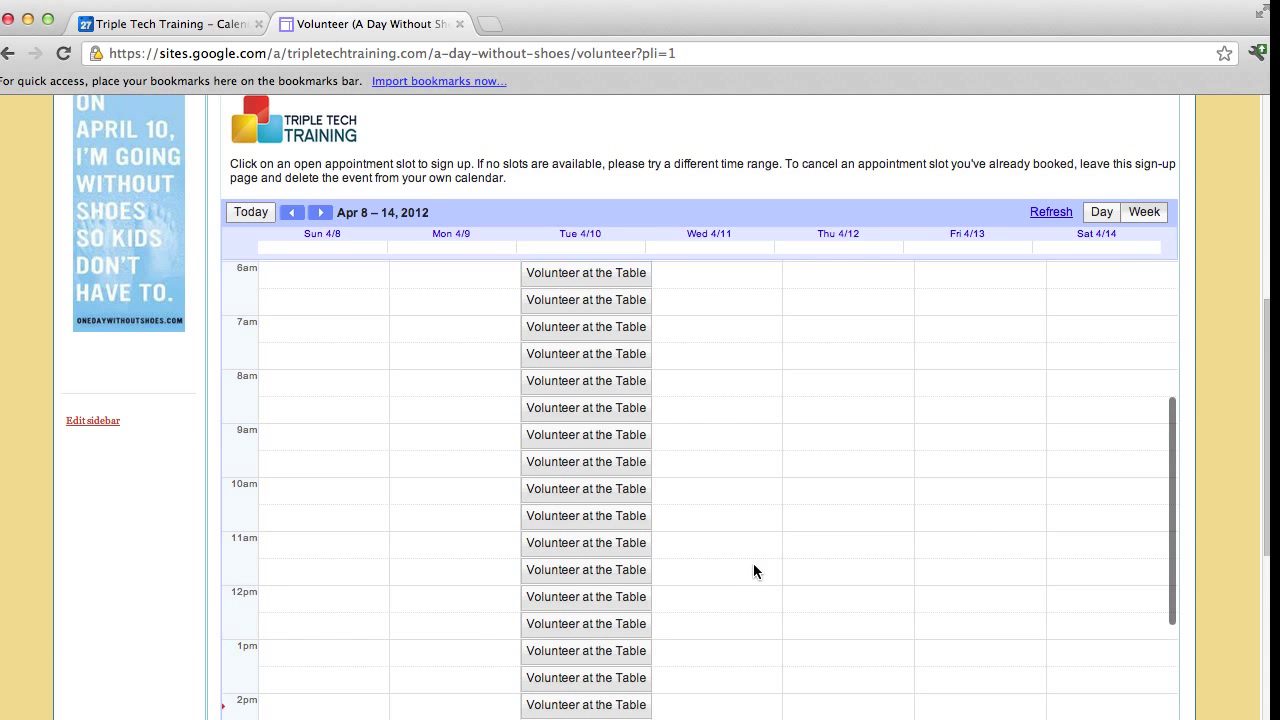
scroll(864, 568, "down", 3)
scroll(864, 568, "down", 2)
scroll(864, 568, "up", 5)
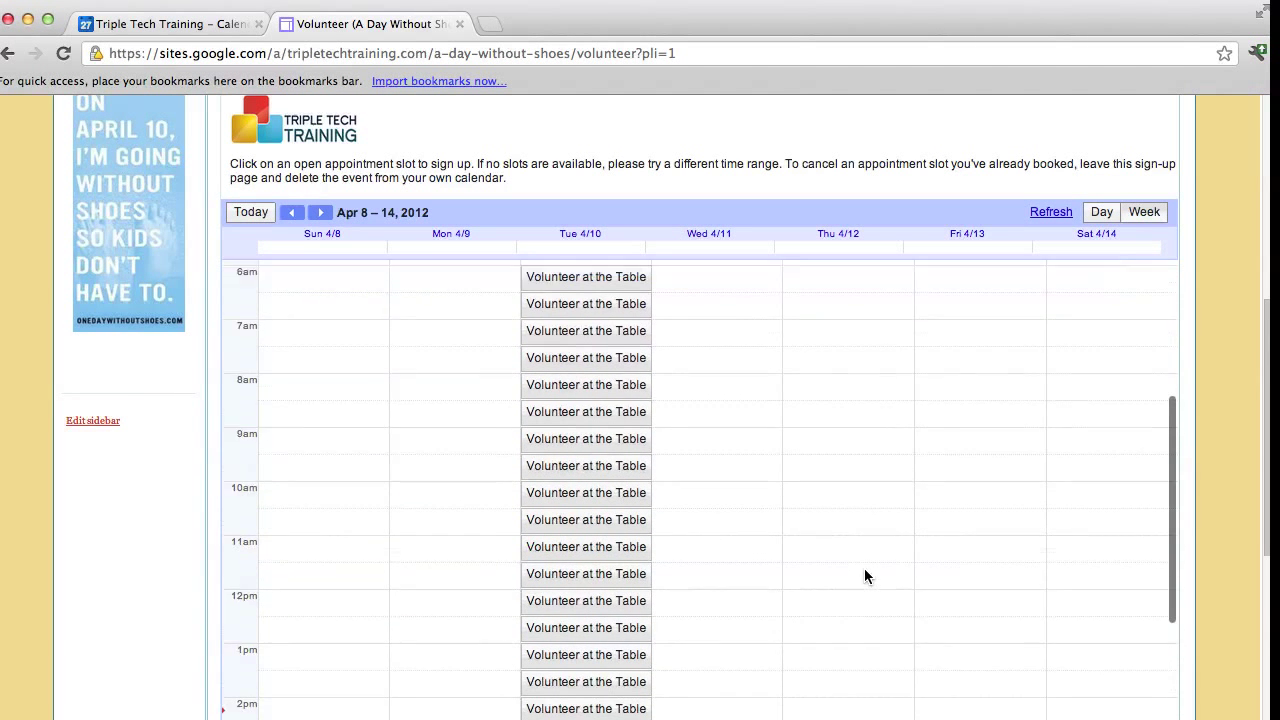
scroll(864, 568, "up", 1)
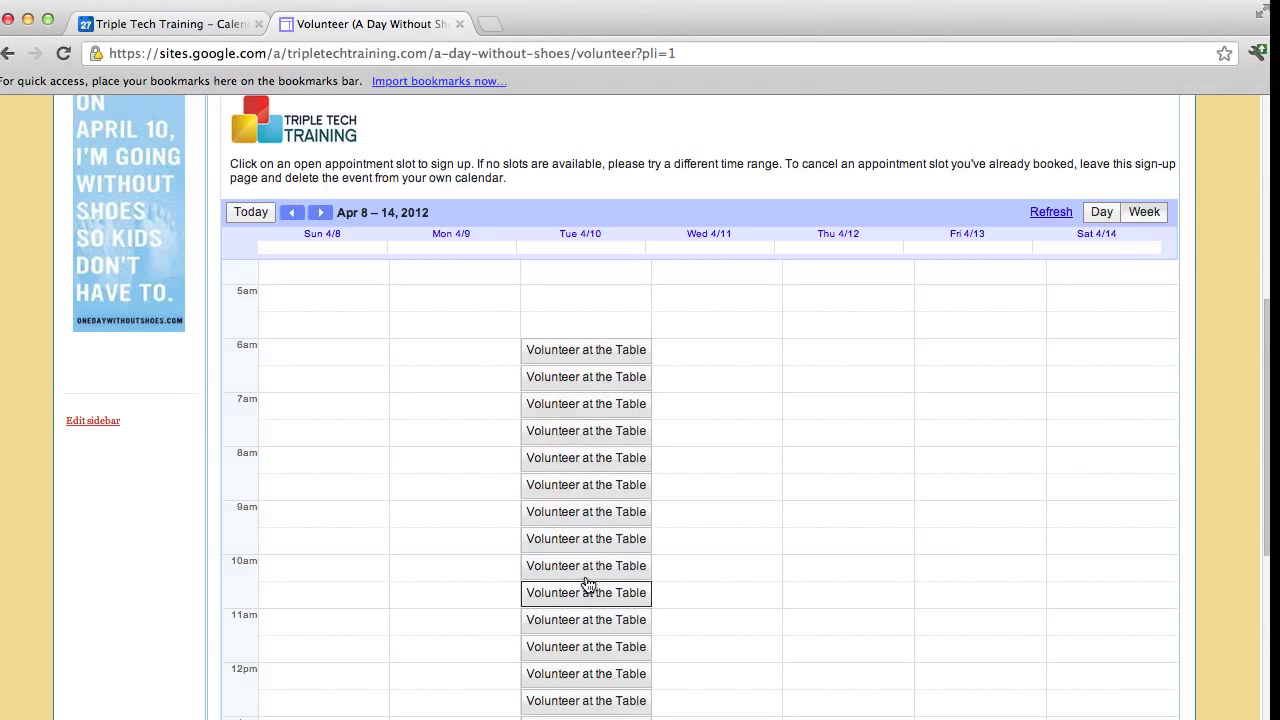
scroll(600, 625, "up", 1)
scroll(715, 467, "up", 3)
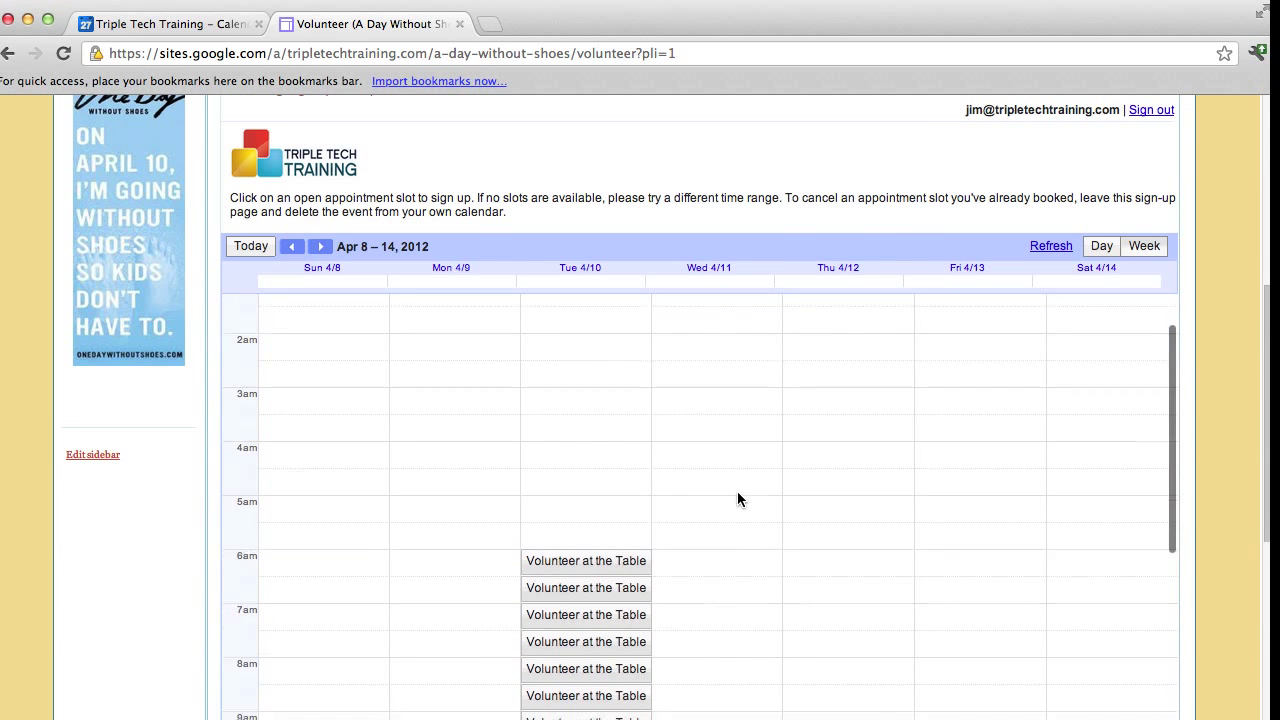
scroll(737, 491, "down", 4)
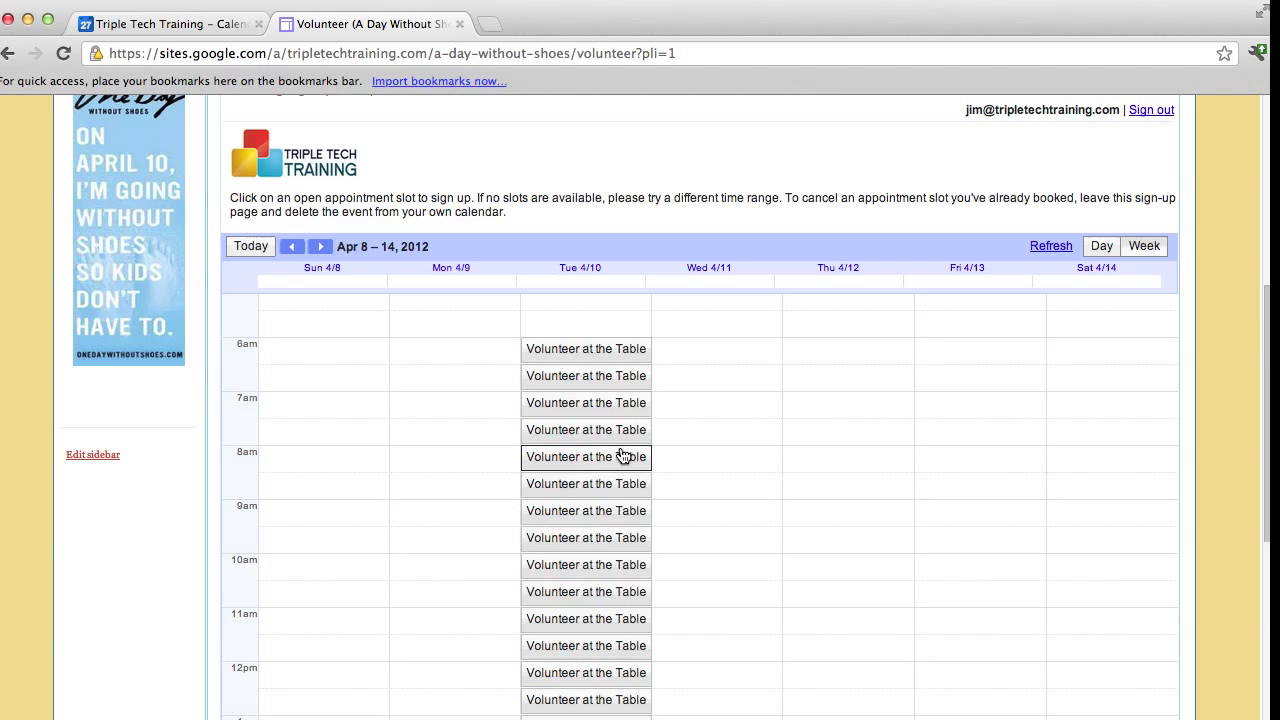
scroll(626, 595, "up", 1)
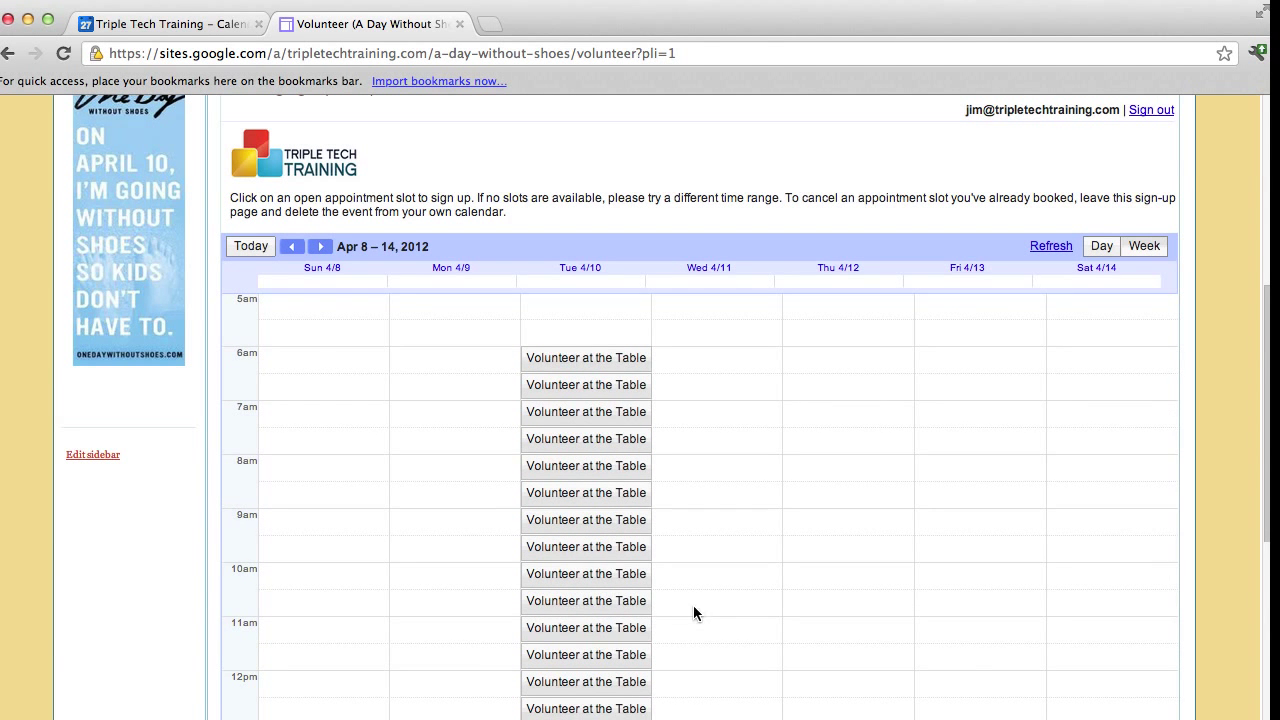
scroll(697, 607, "down", 2)
scroll(699, 607, "down", 4)
scroll(699, 607, "down", 3)
scroll(699, 605, "down", 3)
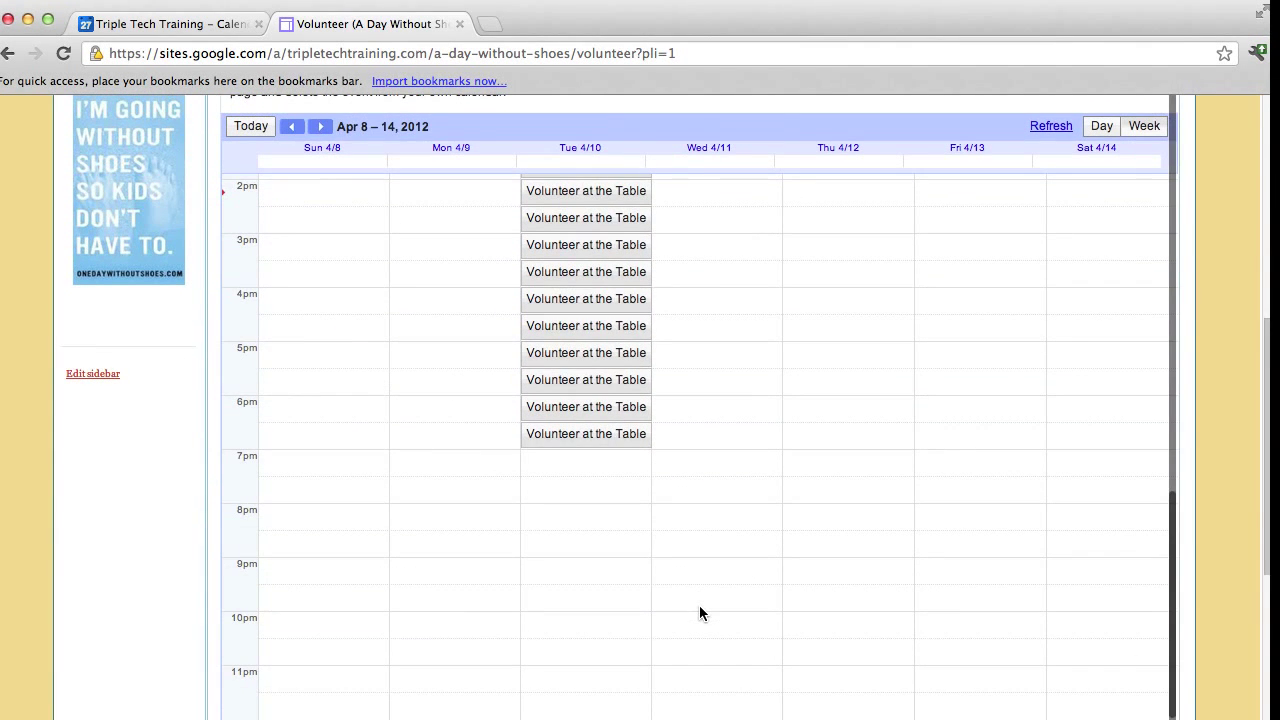
scroll(699, 600, "up", 3)
scroll(699, 600, "up", 1)
scroll(699, 604, "up", 3)
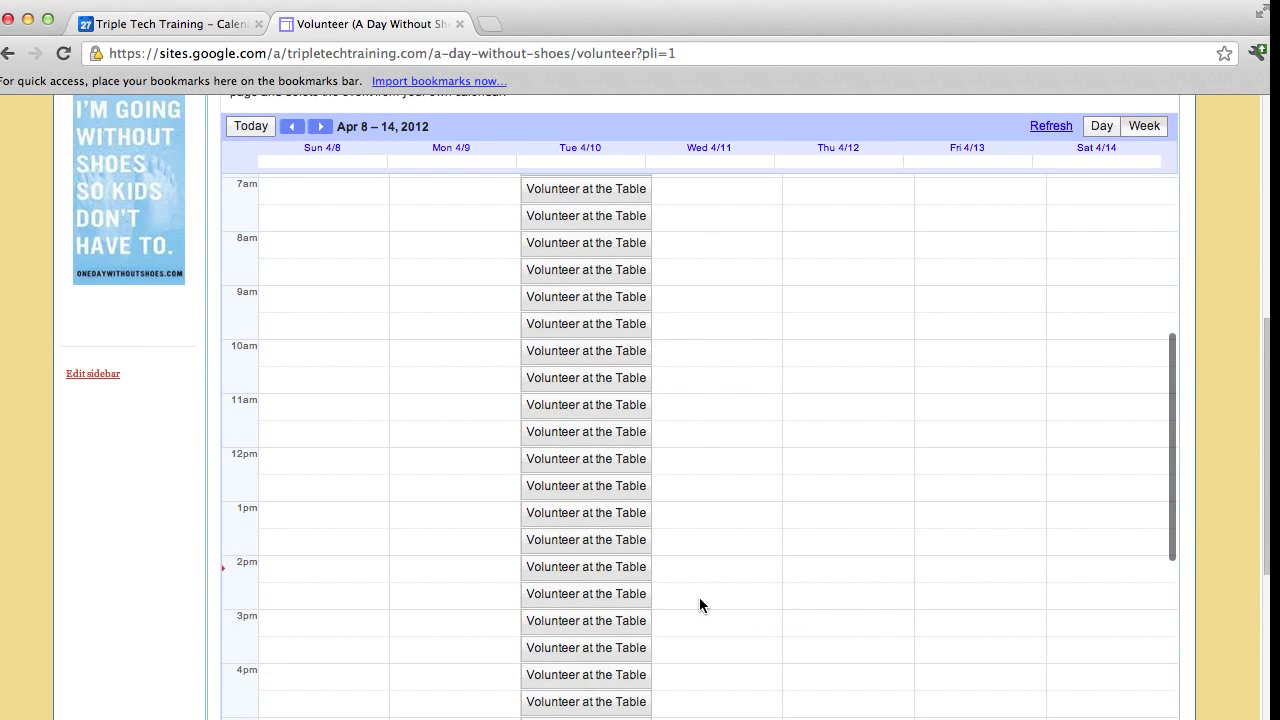